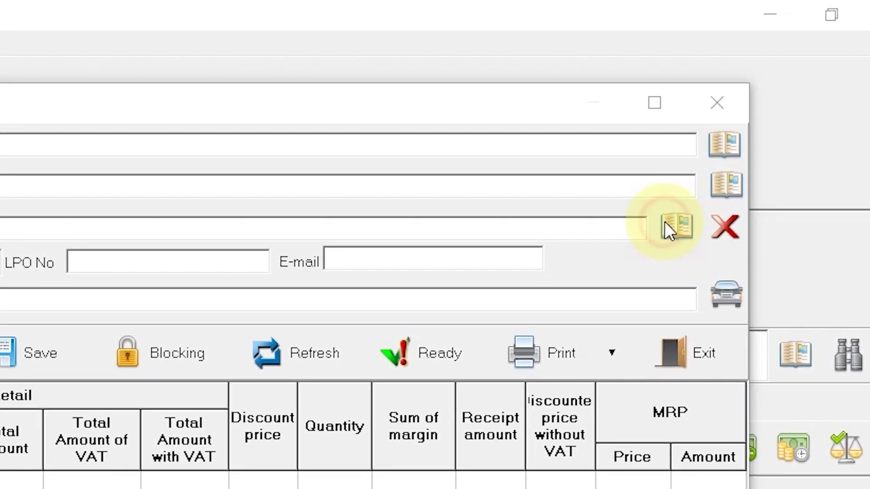
# - Check which agents are available for the wholesaling document, and close the selection list and the document
pyautogui.click(763, 97)
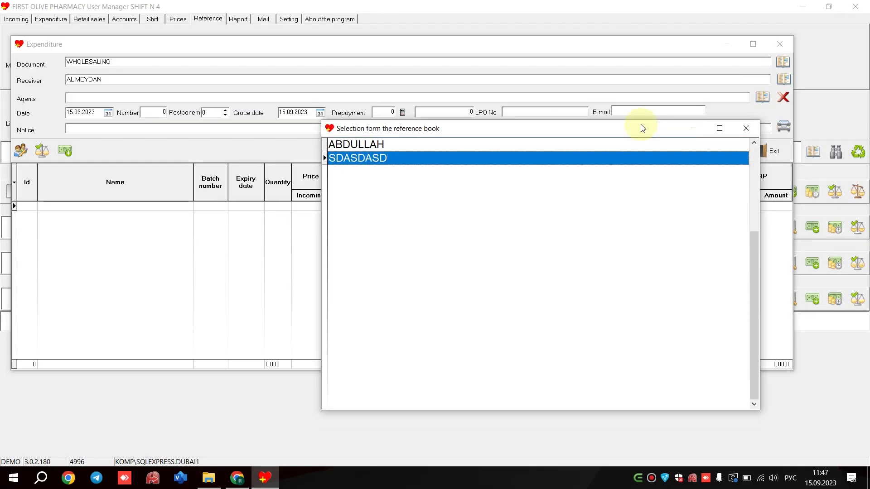
pyautogui.click(743, 131)
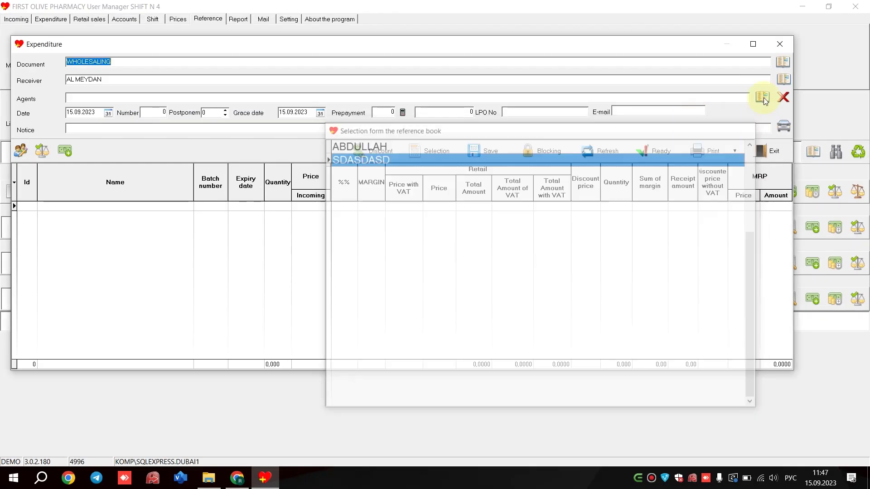
pyautogui.click(785, 45)
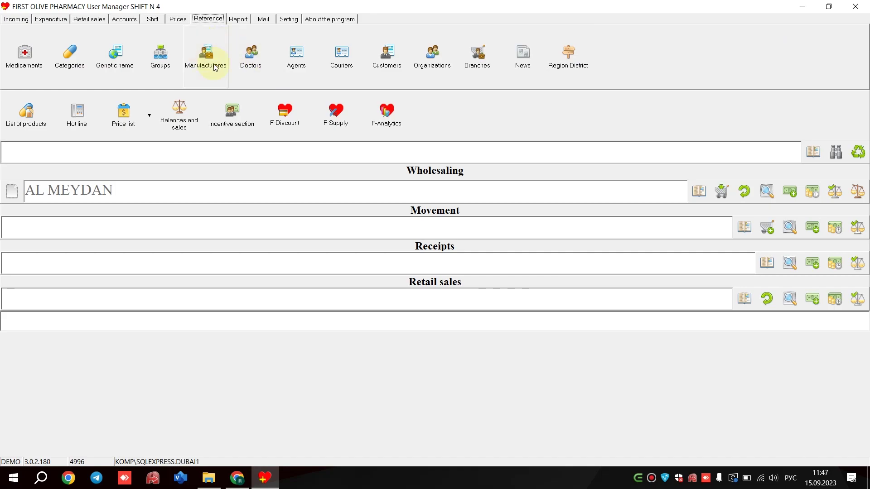
# - Add a new agent to the Agents reference by entering the agent's name, and close the list
pyautogui.click(297, 56)
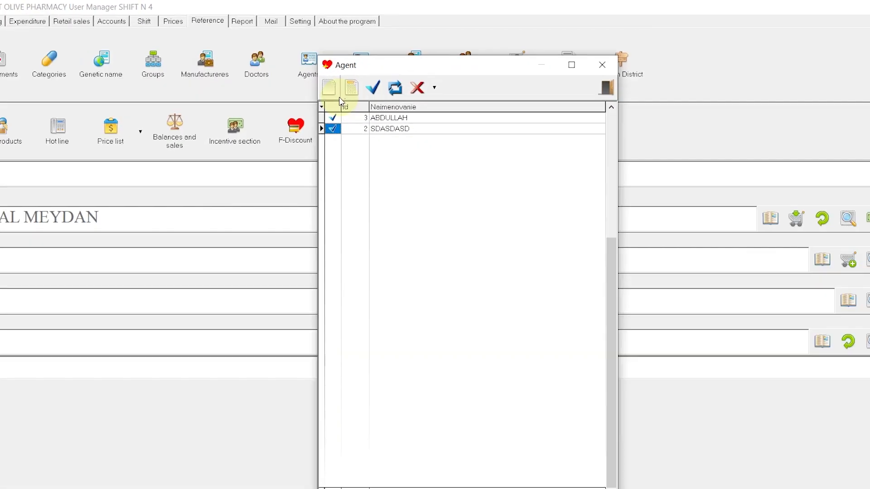
pyautogui.click(314, 77)
pyautogui.hotkey('alt', 'shift')
pyautogui.write('fsdfsdf')
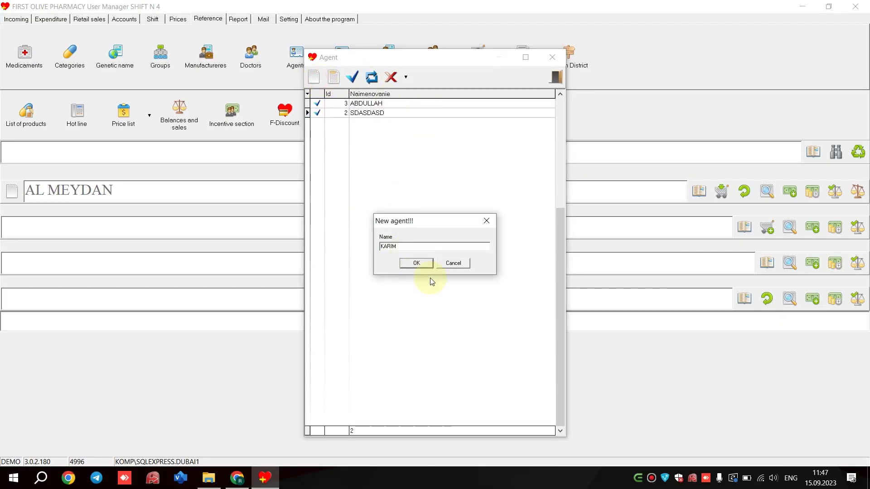
pyautogui.click(411, 263)
pyautogui.click(552, 58)
# - Reopen the wholesaling document for AL MEYDAN and assign the newly added agent to it
pyautogui.click(748, 192)
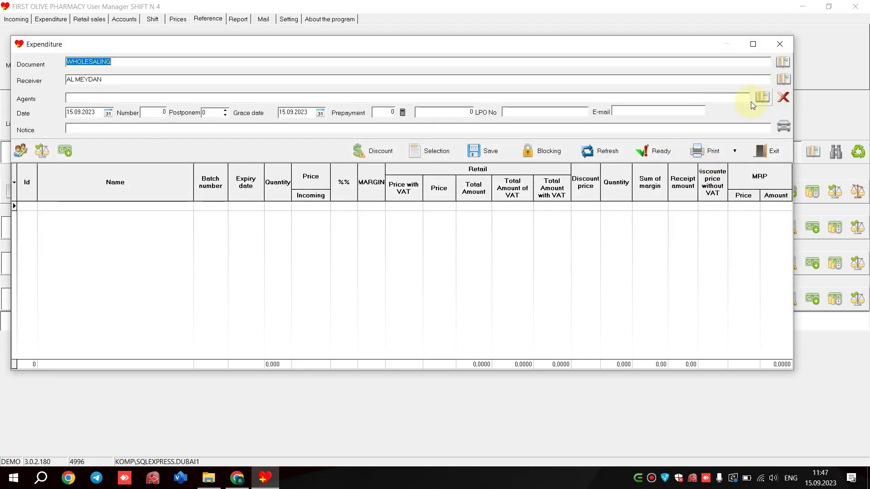
pyautogui.click(759, 97)
pyautogui.press('Down')
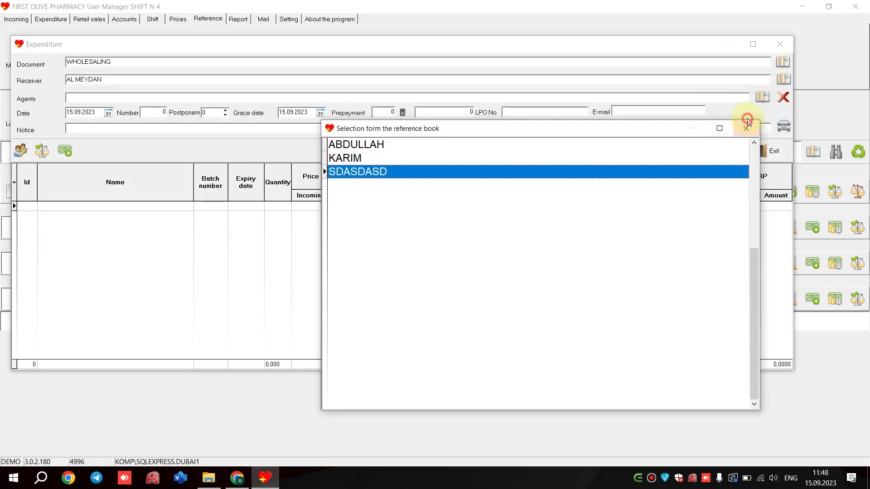
pyautogui.click(750, 129)
pyautogui.click(78, 129)
pyautogui.write('TODAY')
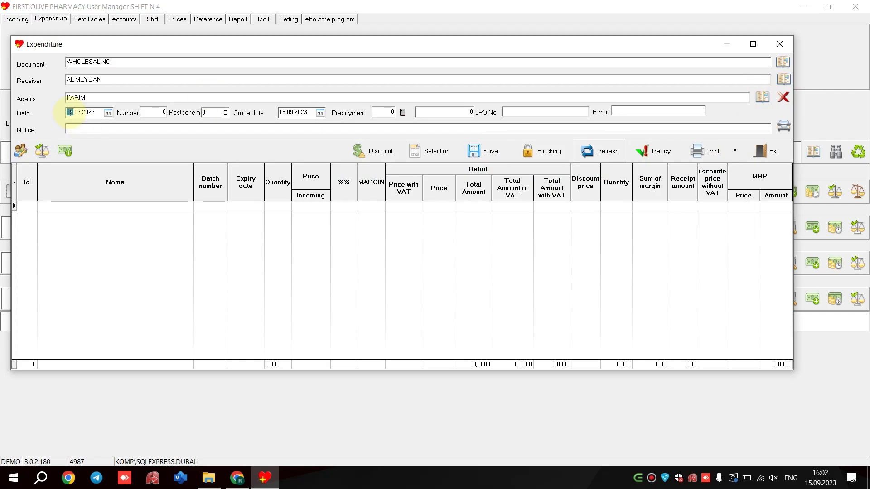
# - Fill in the document header with number 12, a postponement of 20 and a prepayment of 25
pyautogui.click(76, 112)
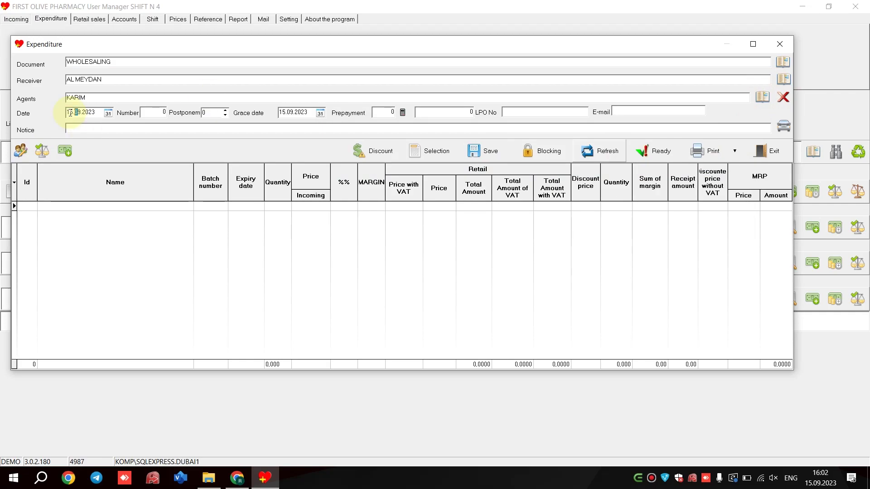
pyautogui.click(162, 113)
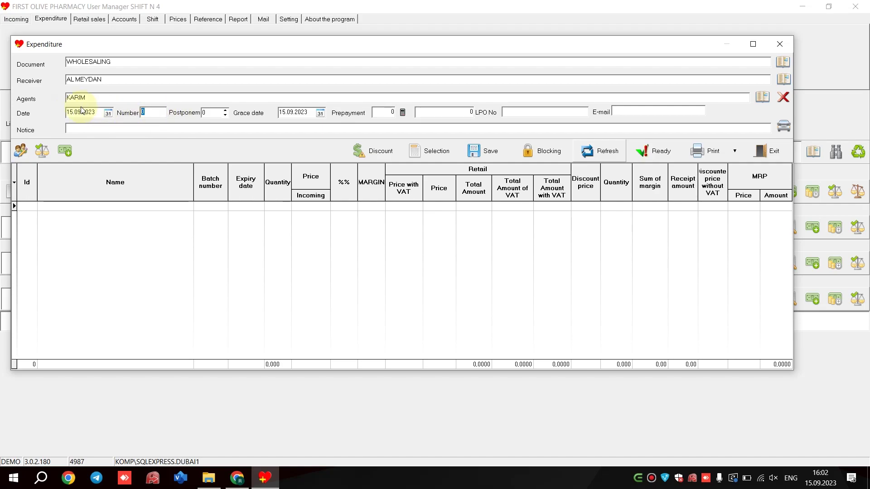
pyautogui.write('12')
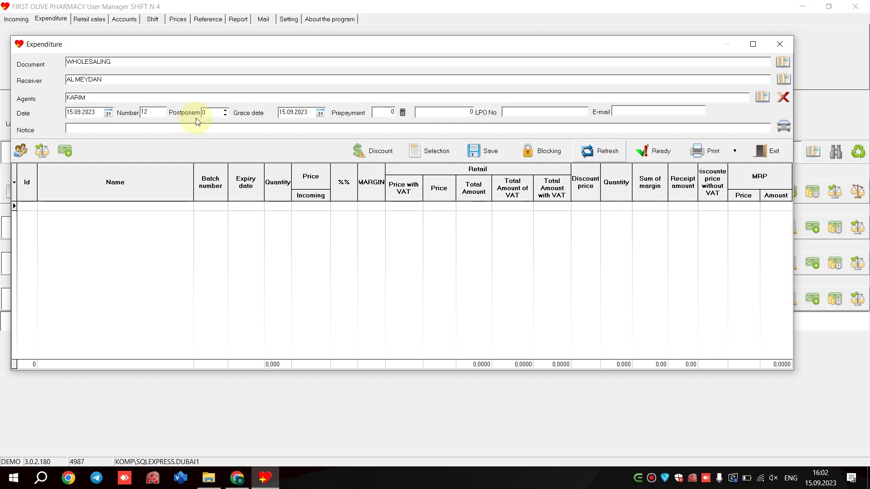
pyautogui.click(216, 112)
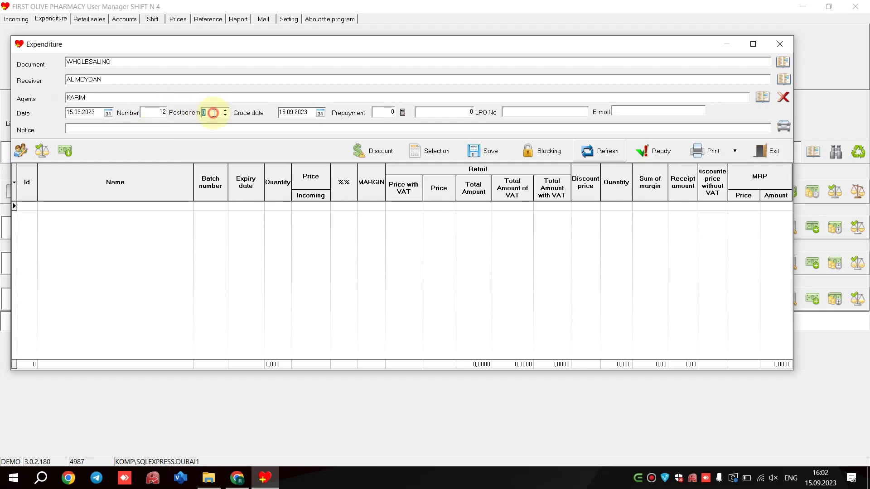
pyautogui.write('25')
pyautogui.click(385, 113)
pyautogui.write('25')
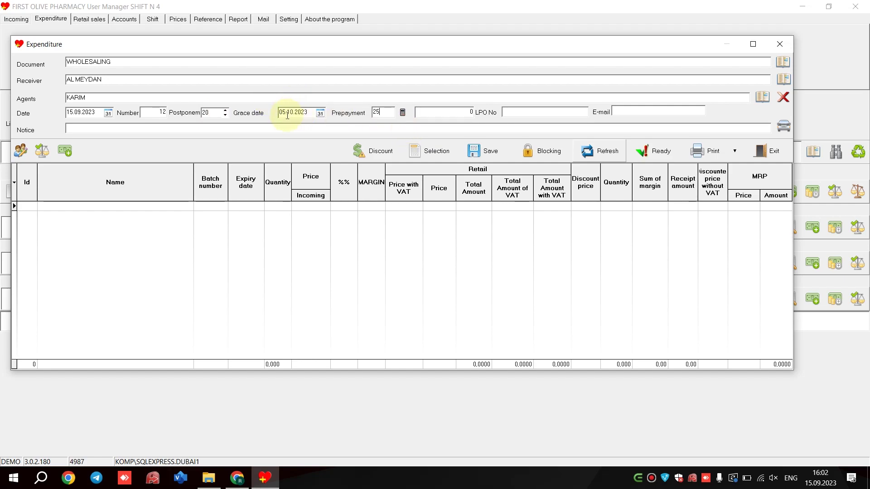
# - Set the document's grace date to 07.10.2023
pyautogui.click(283, 114)
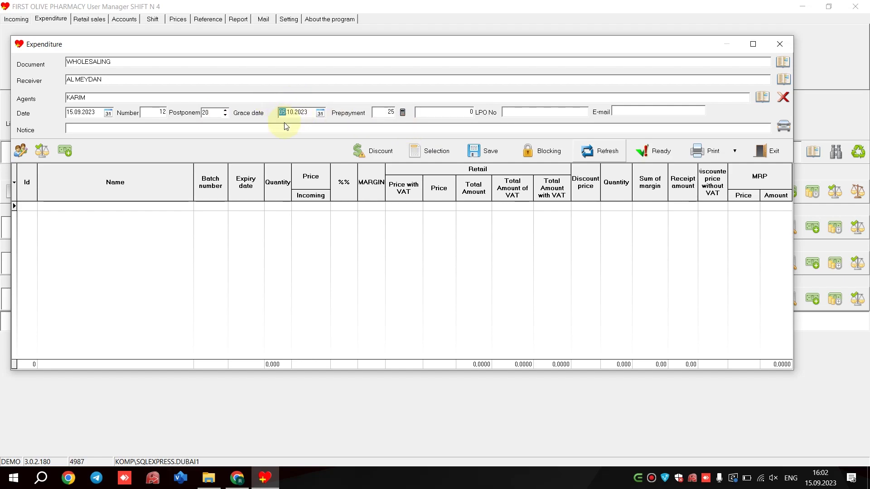
pyautogui.write('06')
pyautogui.click(283, 113)
pyautogui.press('Up')
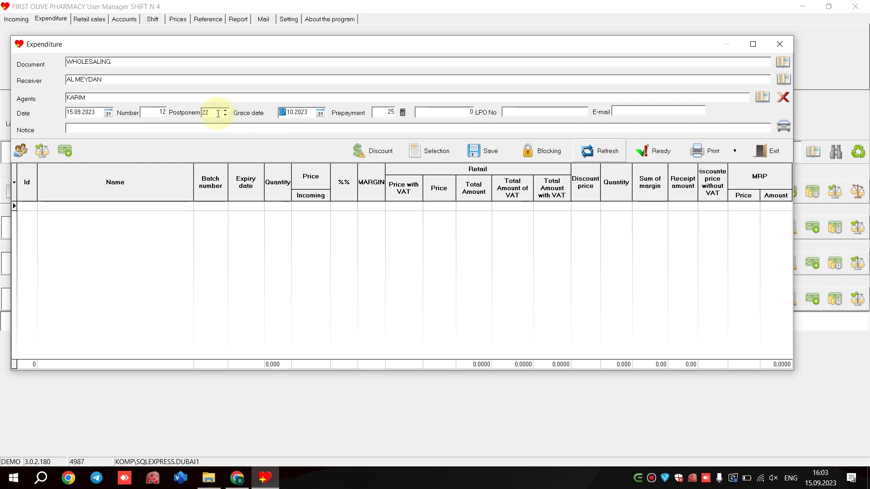
pyautogui.click(282, 113)
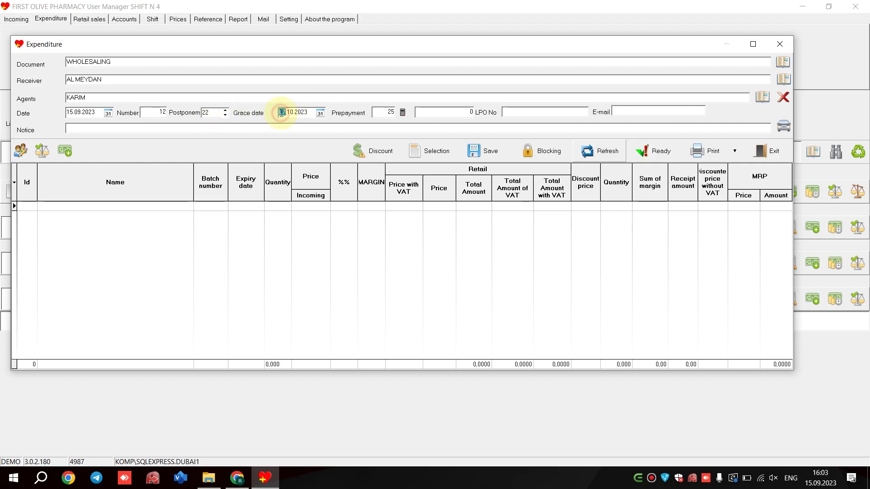
pyautogui.click(301, 109)
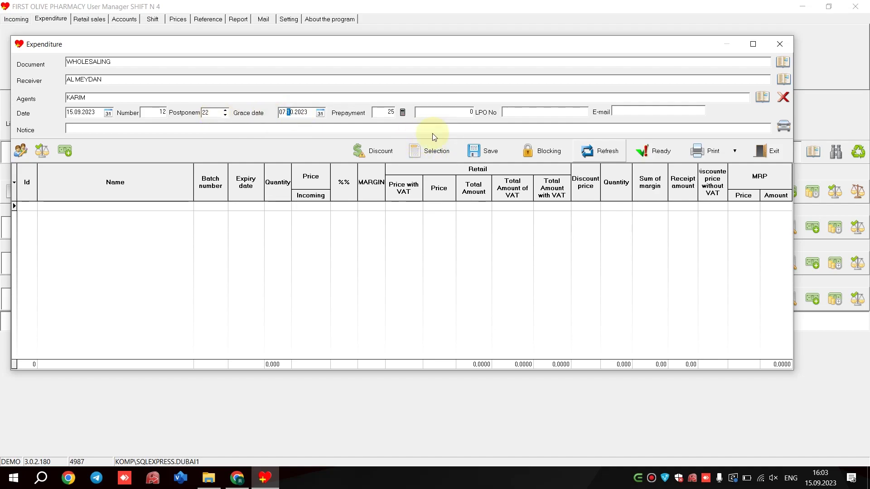
# - Add PANADOL ACTIFAST 500 MG TABLETS 20'S (quantity 1) and PANADOL ADVANCE, 500 MG, TABLETS 48'S (quantity 5) to the document
pyautogui.click(429, 151)
pyautogui.click(216, 144)
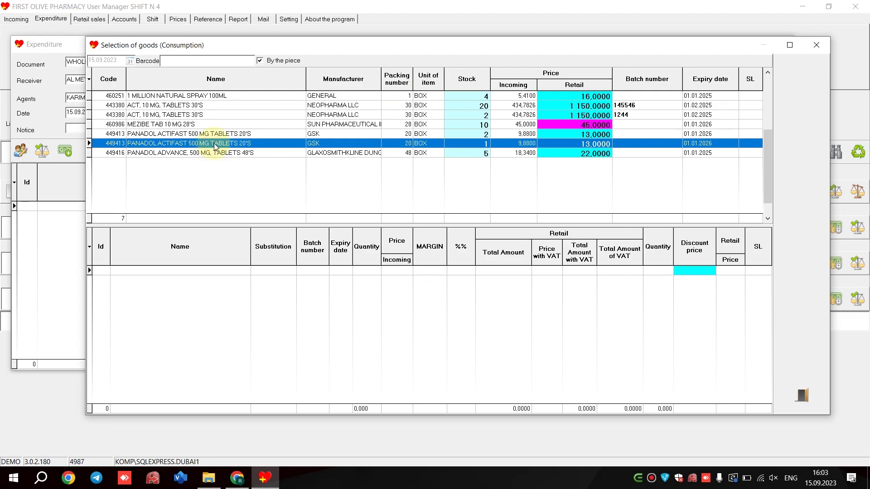
pyautogui.doubleClick(216, 144)
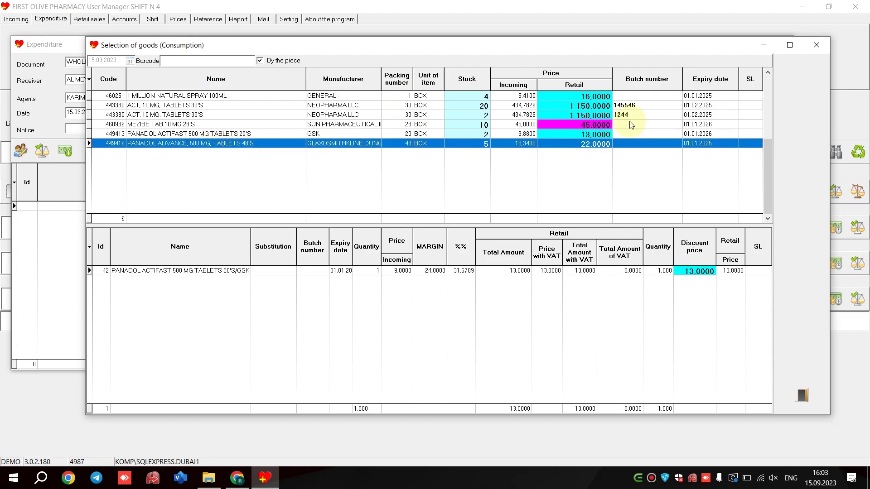
pyautogui.doubleClick(217, 143)
pyautogui.click(818, 46)
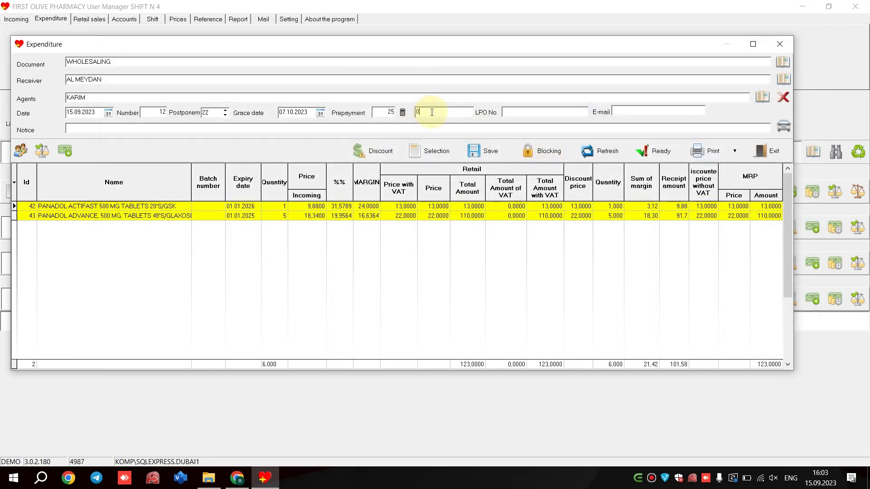
# - Calculate the prepayment amount from the entered prepayment rate and save the document
pyautogui.click(400, 116)
pyautogui.click(404, 113)
pyautogui.click(489, 151)
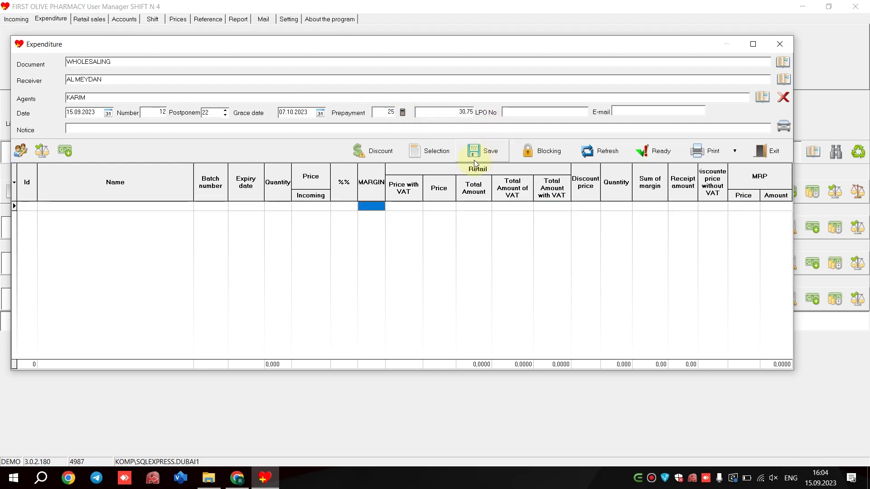
# - Open the goods selection for the document and turn on the By the piece option
pyautogui.click(429, 151)
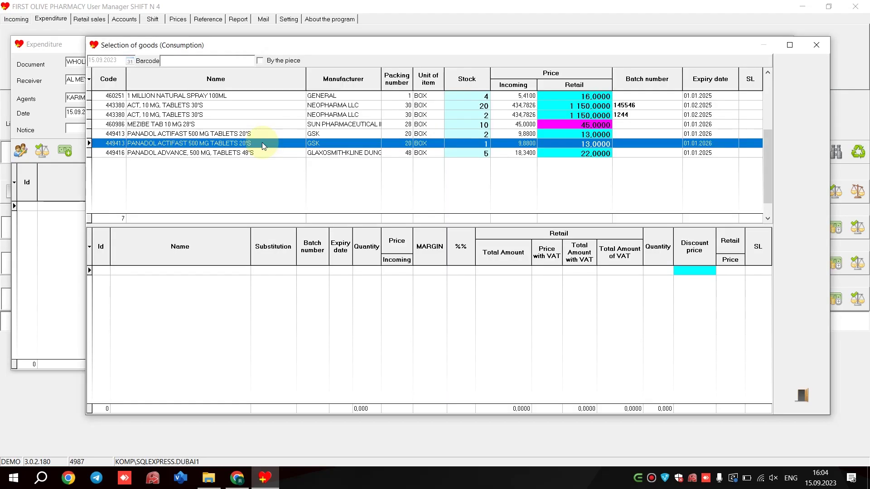
pyautogui.click(816, 45)
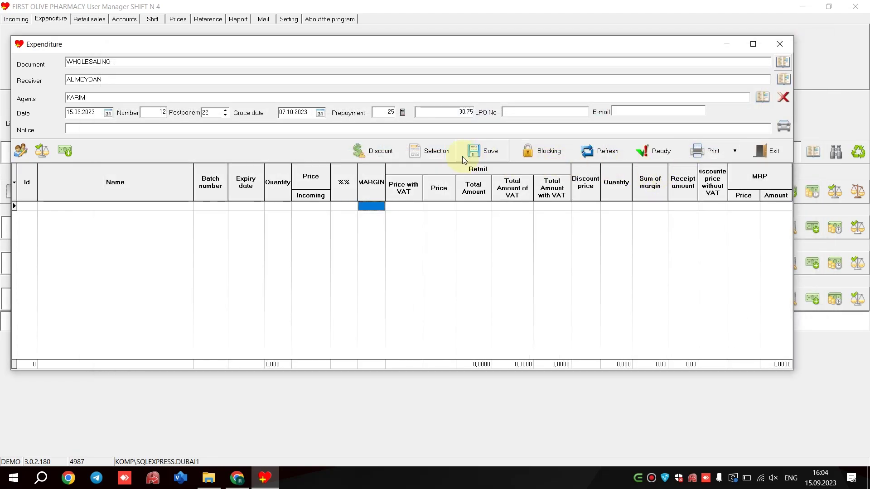
pyautogui.click(436, 154)
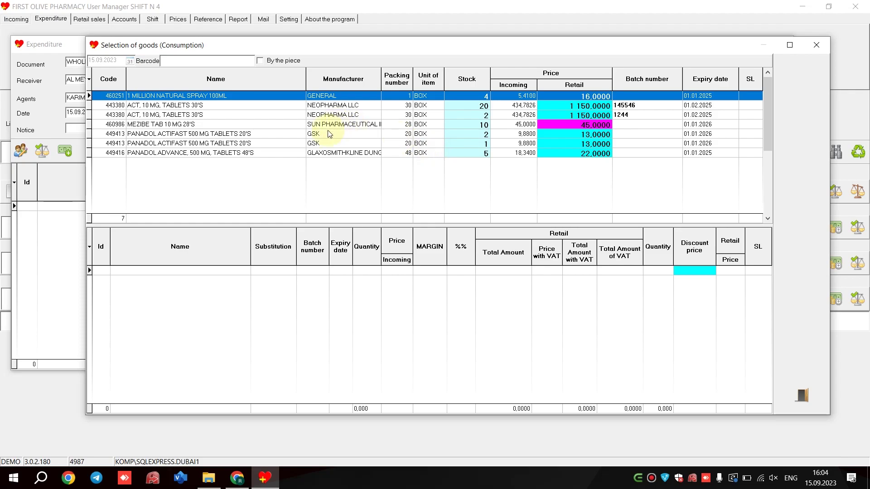
pyautogui.click(263, 143)
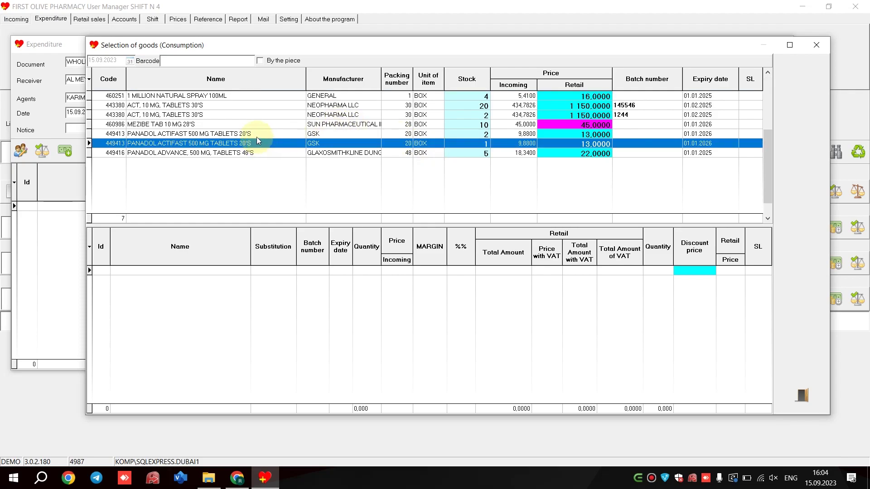
pyautogui.click(189, 63)
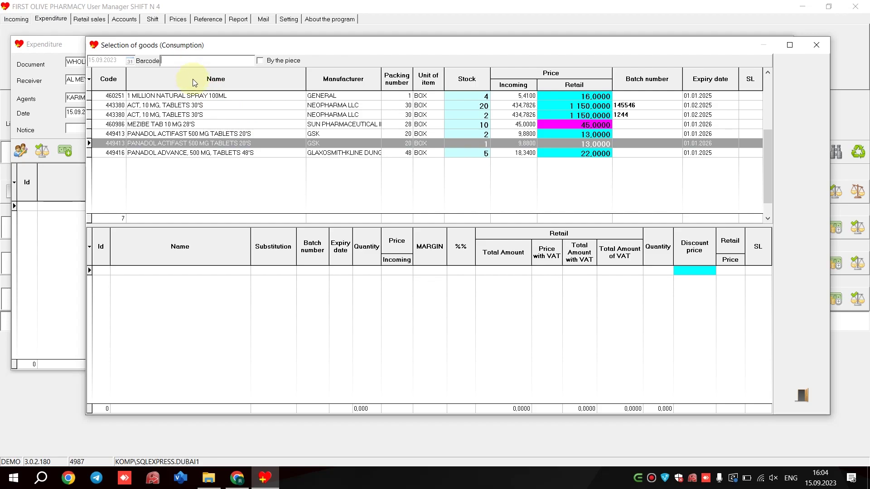
pyautogui.click(209, 135)
pyautogui.click(260, 61)
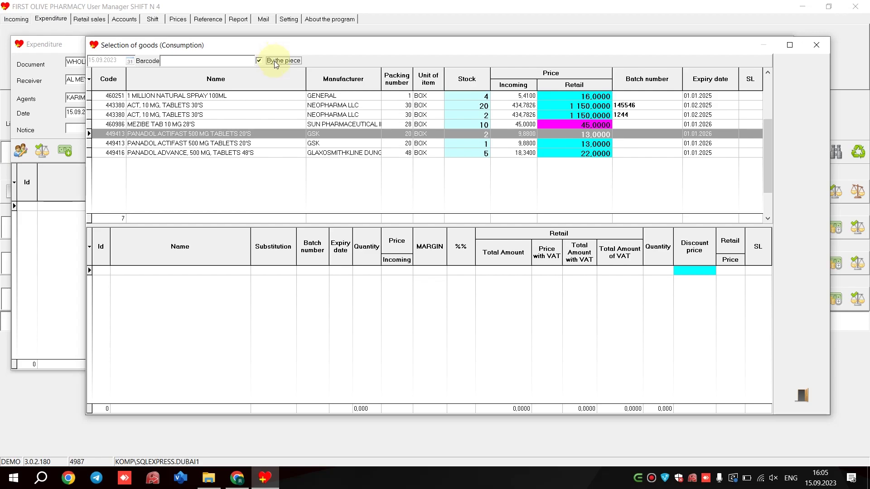
# - Open the quantity entry for the PANADOL ACTIFAST 500 MG TABLETS 20'S line with stock 1, and set the box quantity to 1
pyautogui.click(286, 126)
pyautogui.click(284, 136)
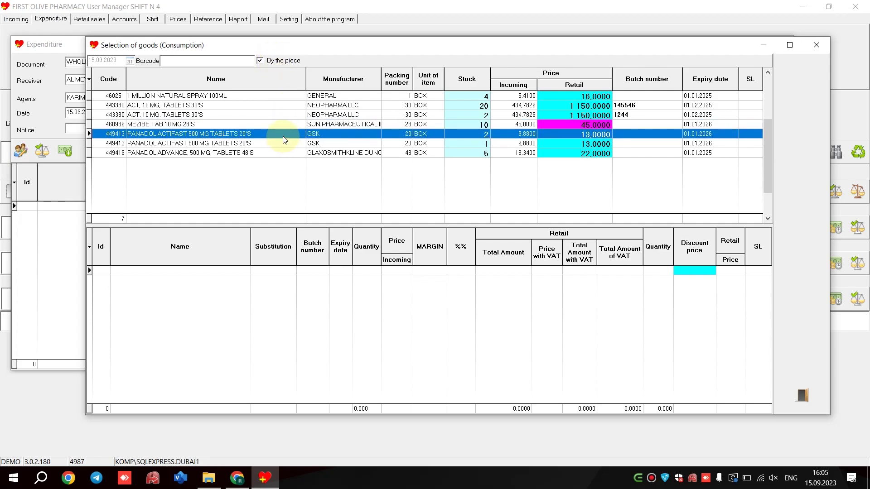
pyautogui.click(287, 141)
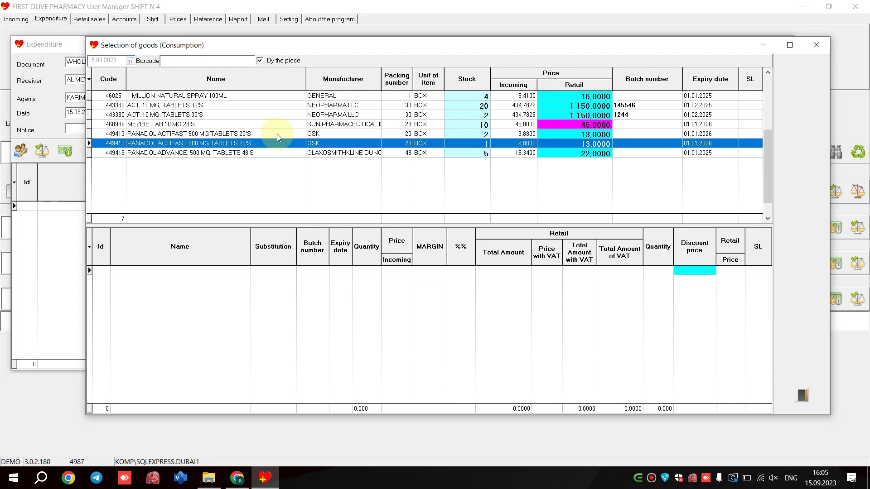
pyautogui.press('Return')
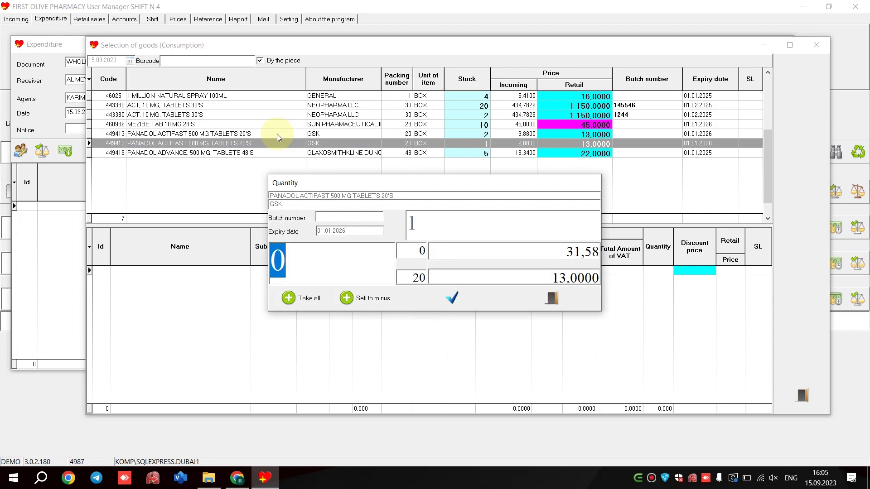
pyautogui.write('1')
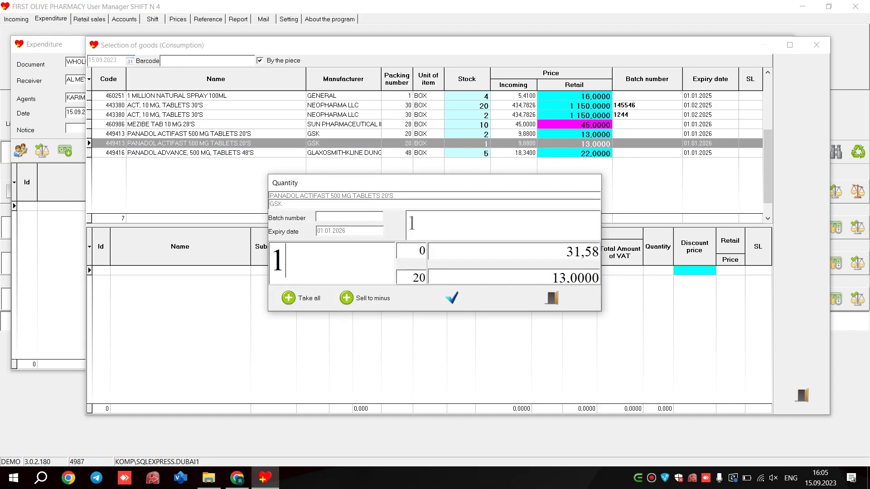
pyautogui.press('Tab')
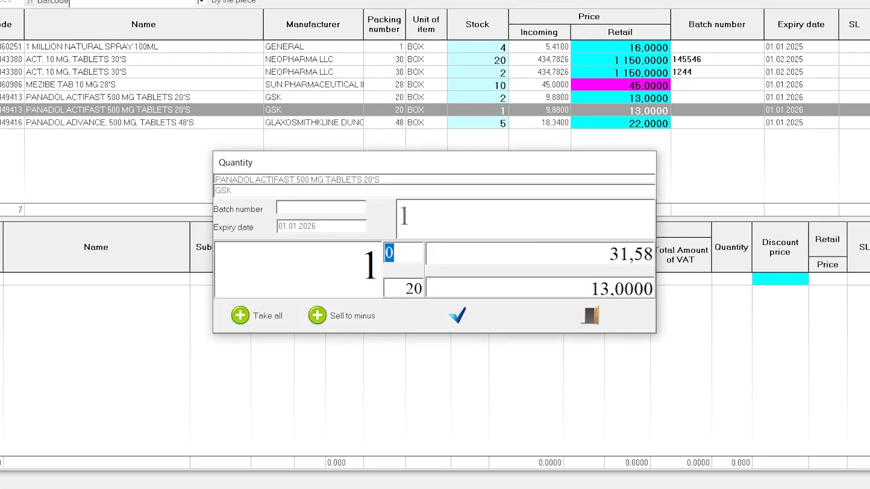
# - Try a loose-piece quantity of 10 for the item, and clear it
pyautogui.write('10')
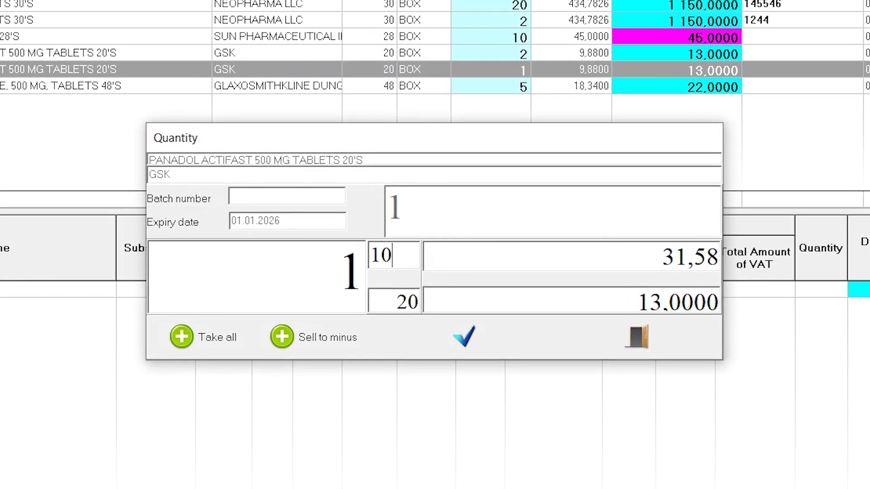
pyautogui.press('BackSpace')
pyautogui.press('BackSpace')
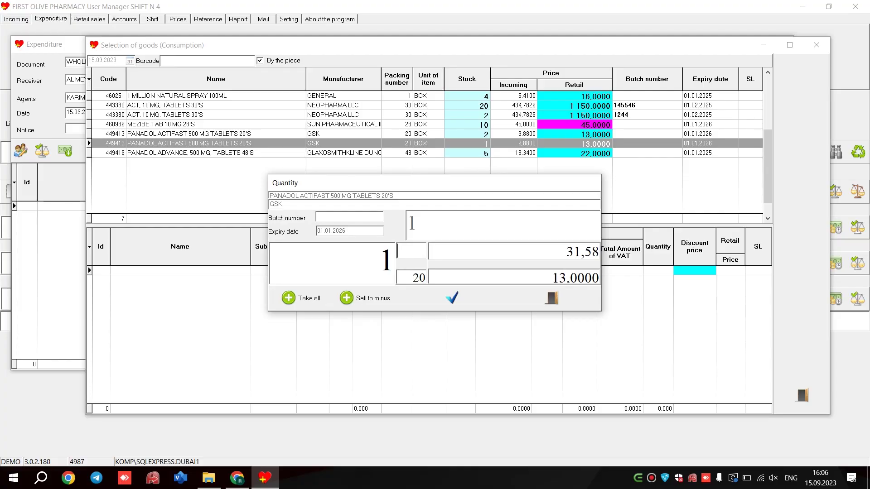
# - Try a retail price of 12 for the PANADOL ACTIFAST box in the quantity entry
pyautogui.press('Tab')
pyautogui.press('Tab')
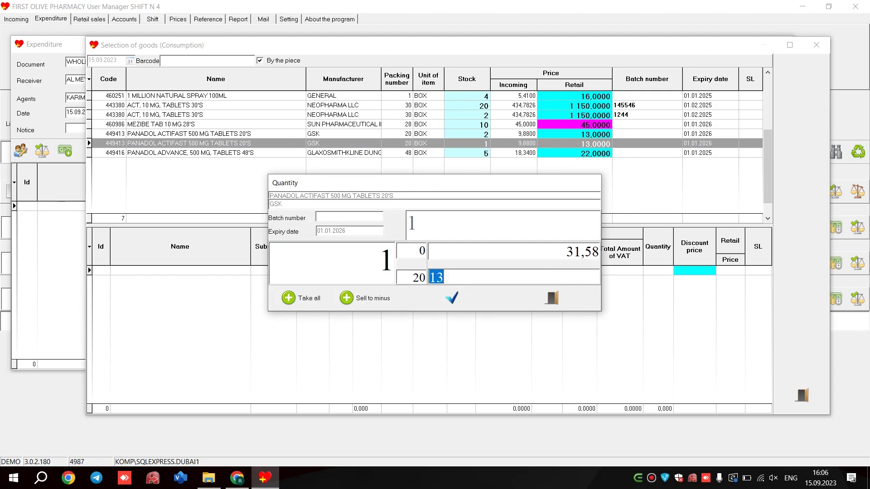
pyautogui.write('12')
# - Set the markup percentage of the PANADOL ACTIFAST box to 20 and add the item to the document
pyautogui.click(502, 249)
pyautogui.moveTo(504, 250); pyautogui.dragTo(454, 251)
pyautogui.hotkey('shift', 'Home')
pyautogui.write('20')
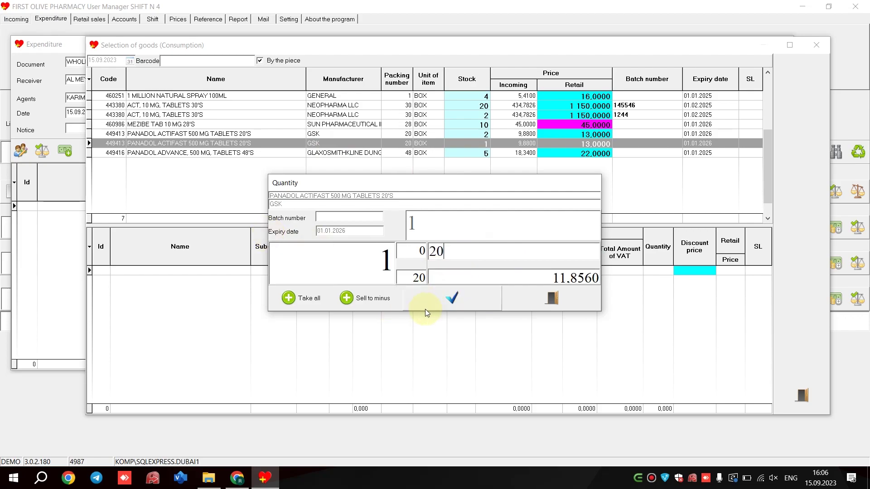
pyautogui.click(456, 301)
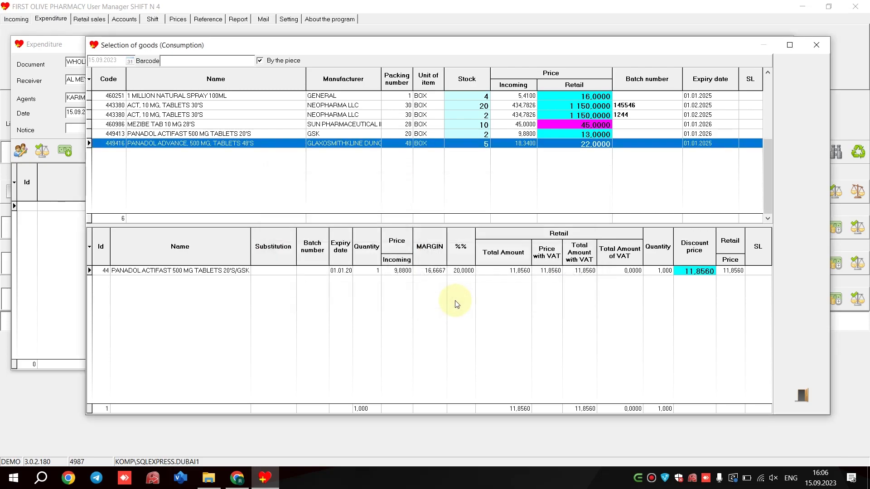
# - Add the entire stock of the remaining PANADOL ACTIFAST 500 MG TABLETS 20'S line to the document
pyautogui.click(337, 133)
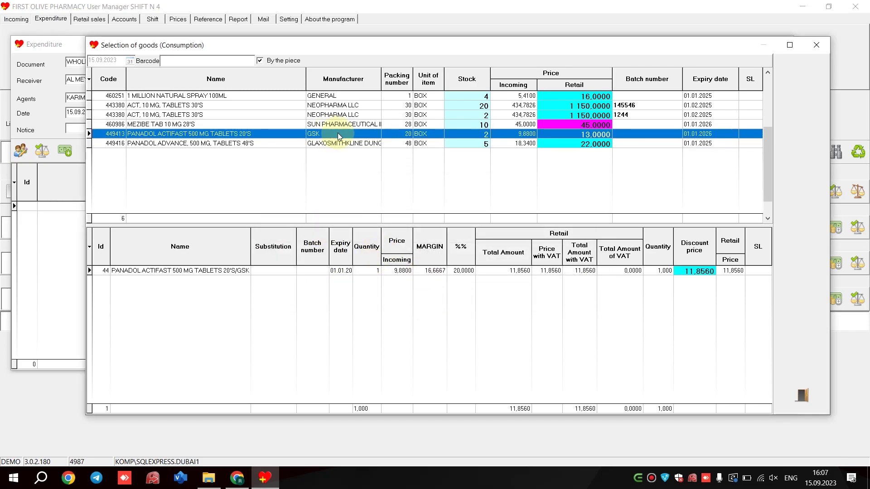
pyautogui.press('Return')
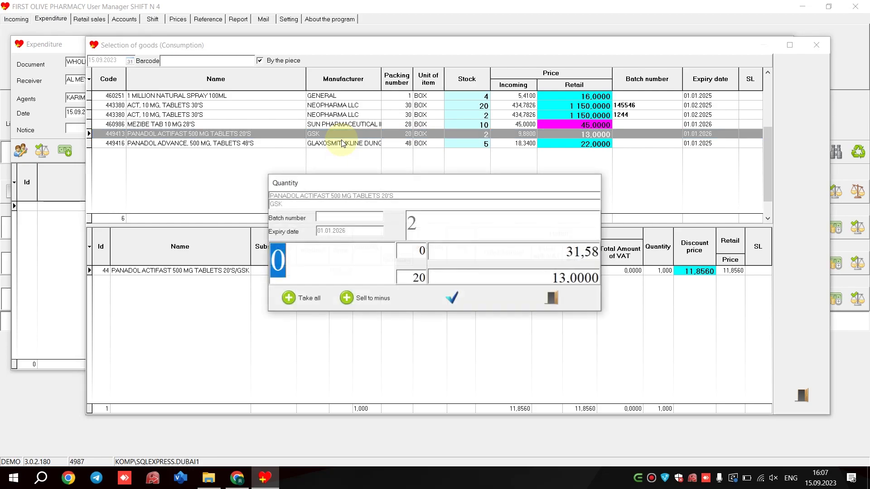
pyautogui.click(313, 306)
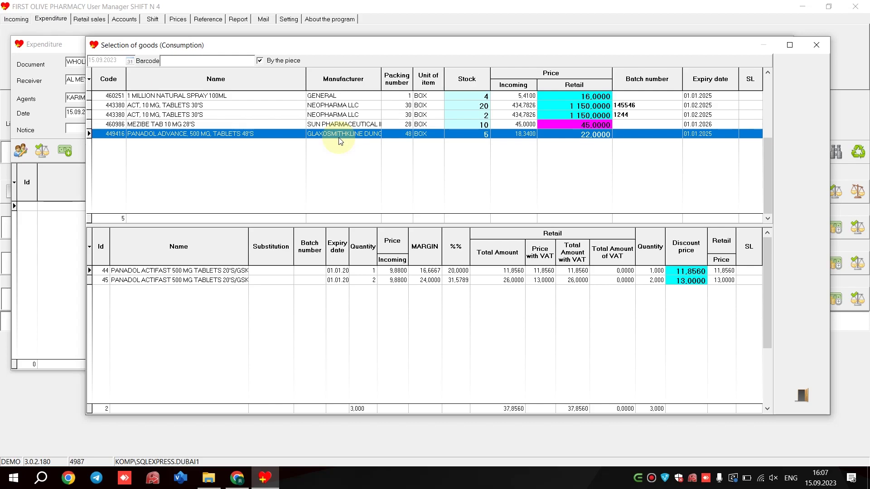
pyautogui.rightClick(269, 117)
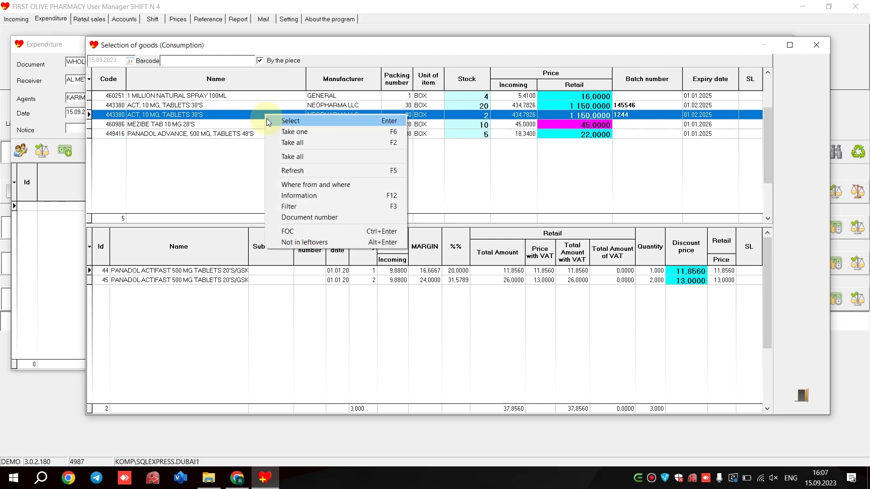
pyautogui.click(301, 122)
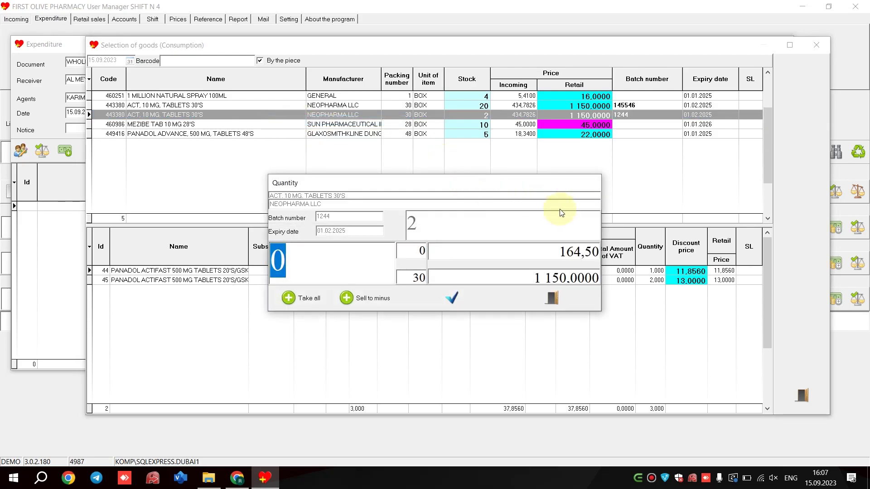
pyautogui.click(550, 298)
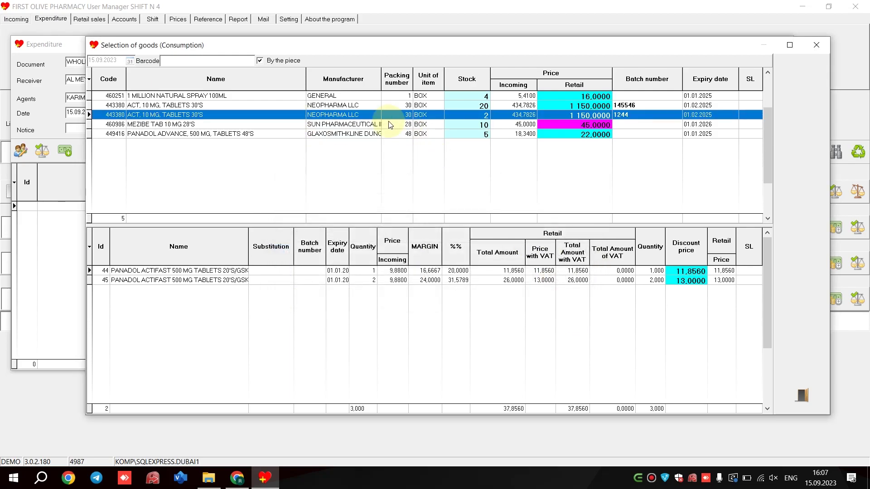
# - Take one box of ACT, 10 MG, TABLETS 30'S batch 1244, and take all of its remaining stock
pyautogui.rightClick(342, 117)
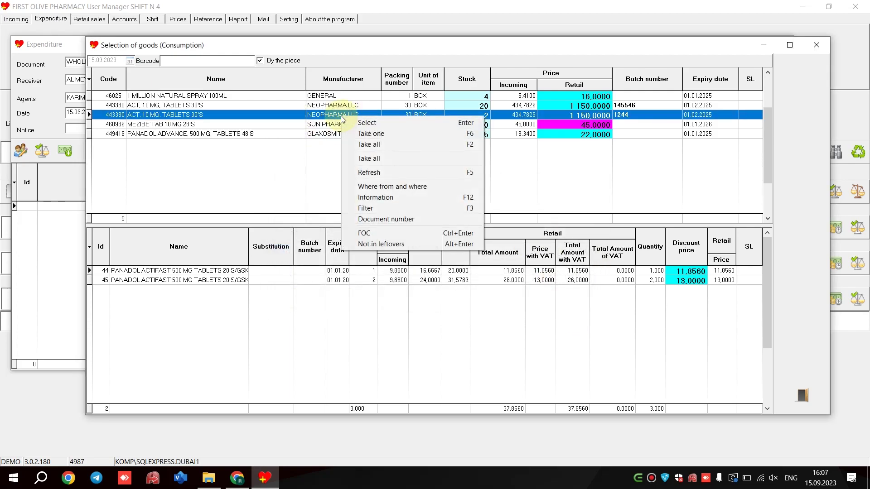
pyautogui.click(377, 134)
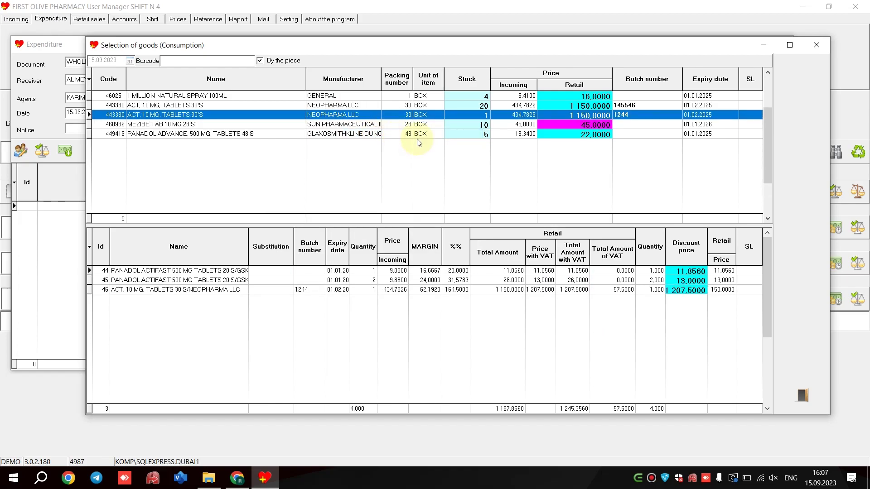
pyautogui.rightClick(409, 116)
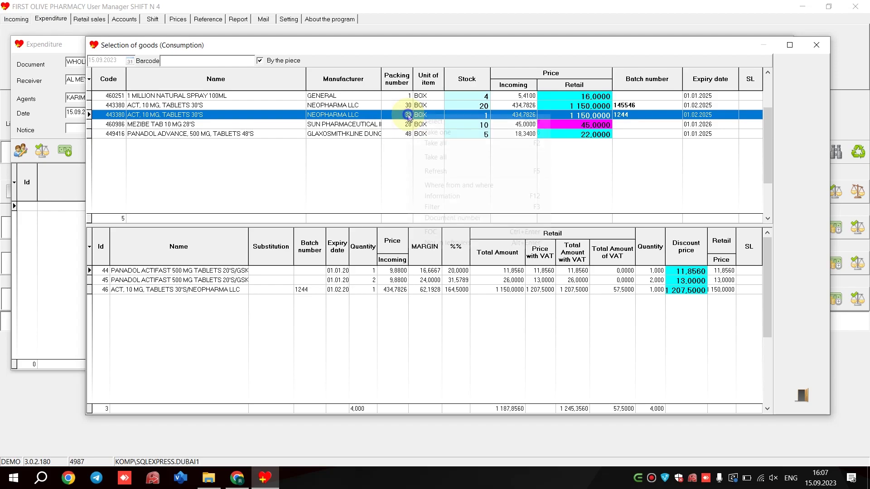
pyautogui.click(436, 143)
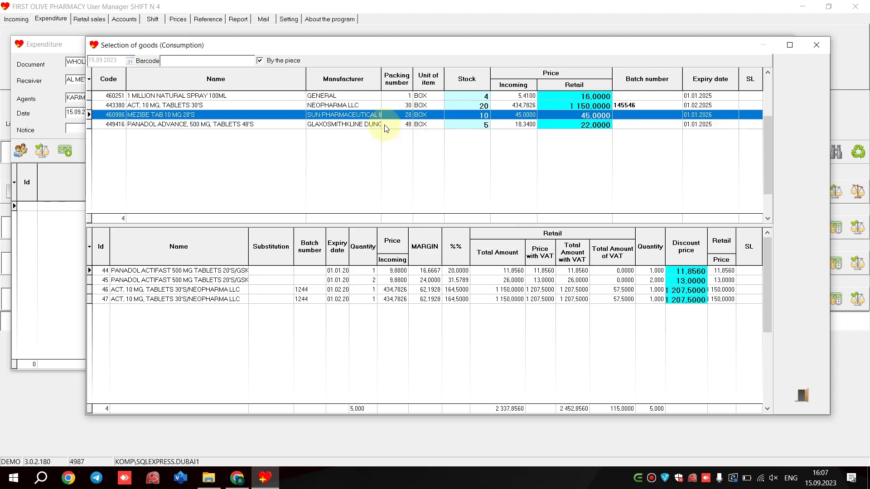
# - Take all the goods left in the stock list into the document, and refresh the stock list
pyautogui.rightClick(384, 124)
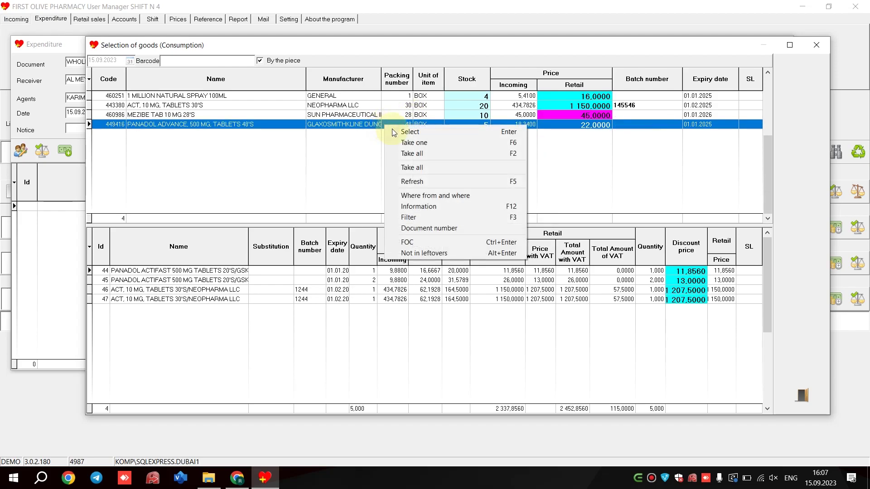
pyautogui.click(434, 169)
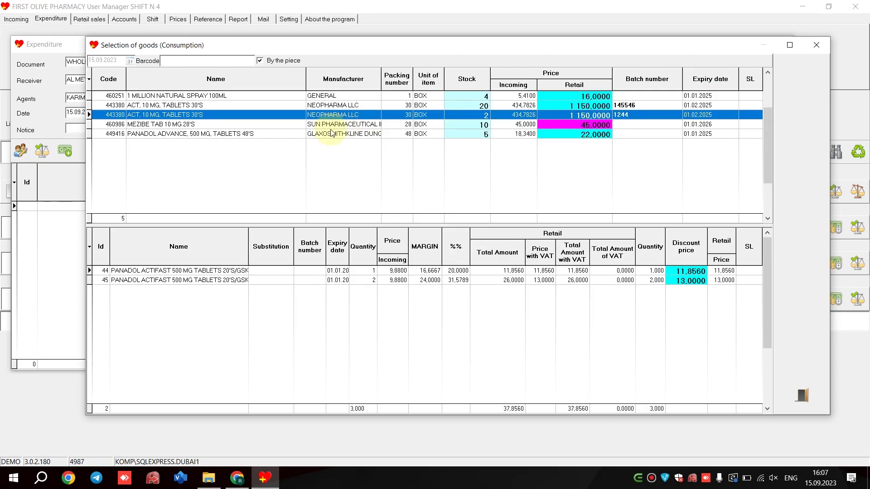
pyautogui.rightClick(324, 127)
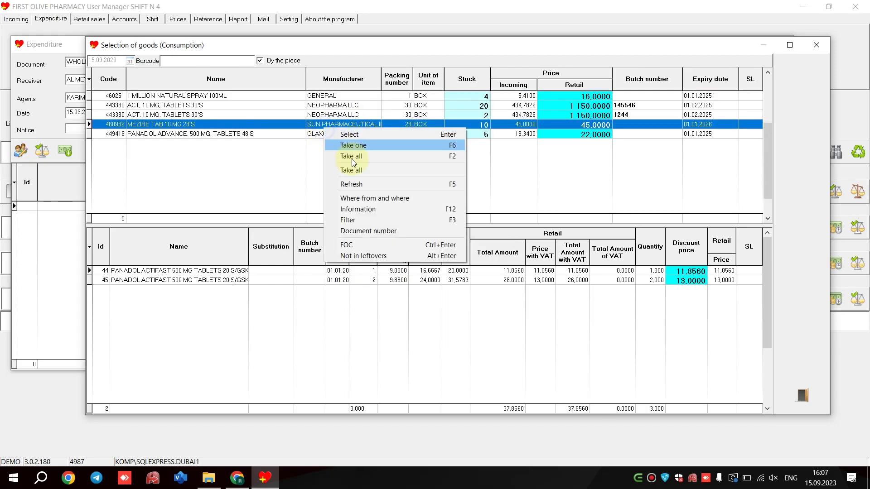
pyautogui.click(378, 186)
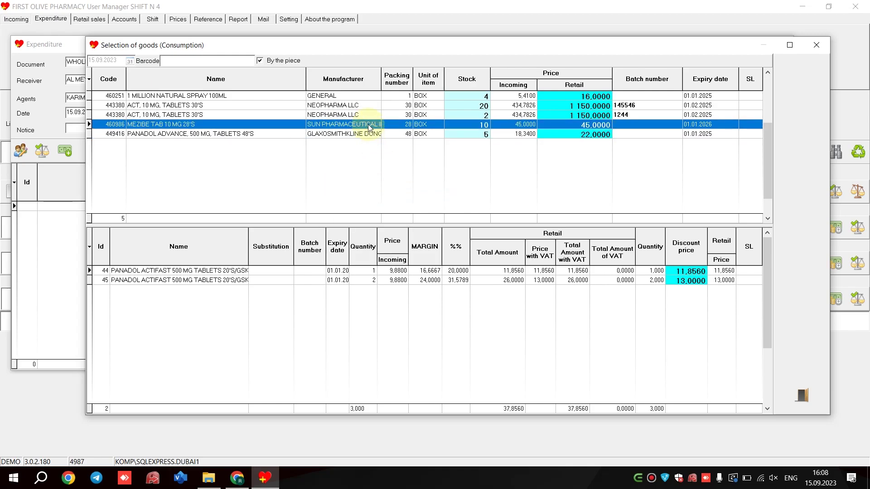
# - Review the sales, expenditure and incoming history of MEZIBE TAB 10 MG 28'S, and close the history
pyautogui.rightClick(348, 126)
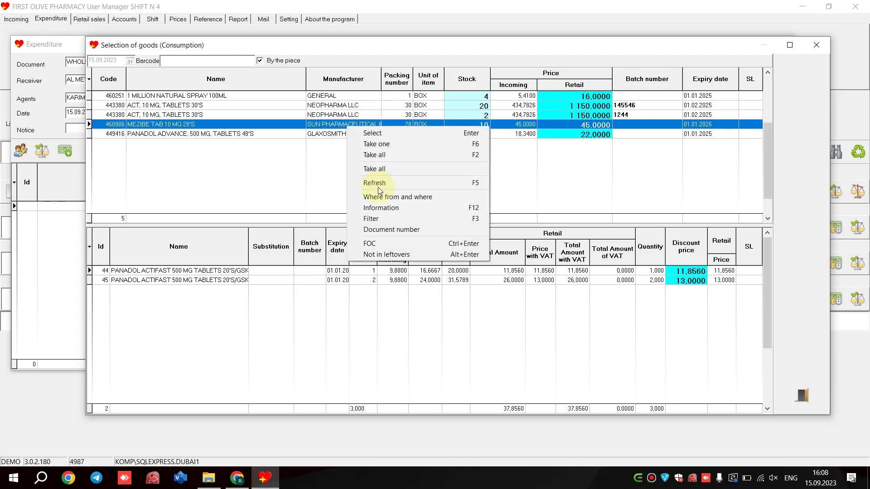
pyautogui.click(408, 198)
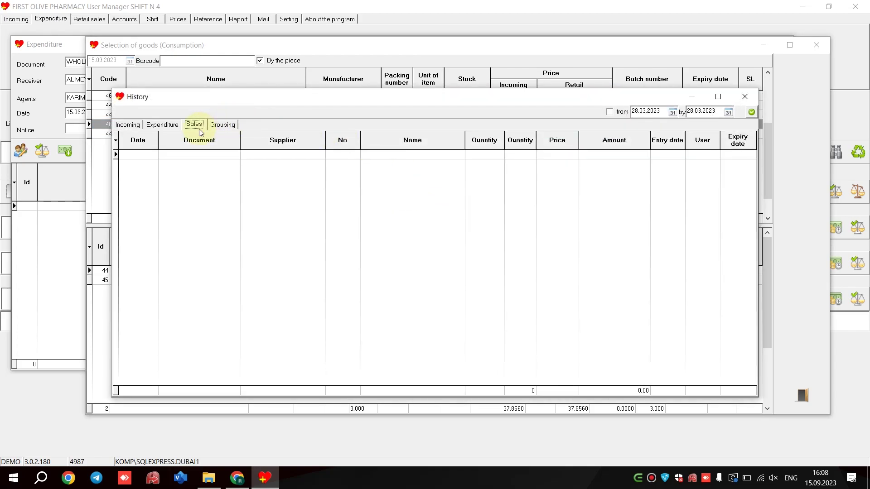
pyautogui.click(164, 125)
pyautogui.click(130, 125)
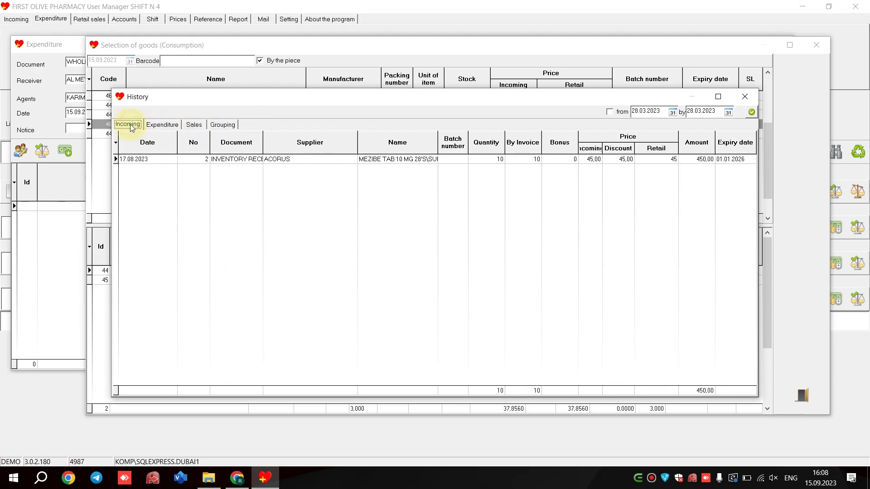
pyautogui.click(745, 97)
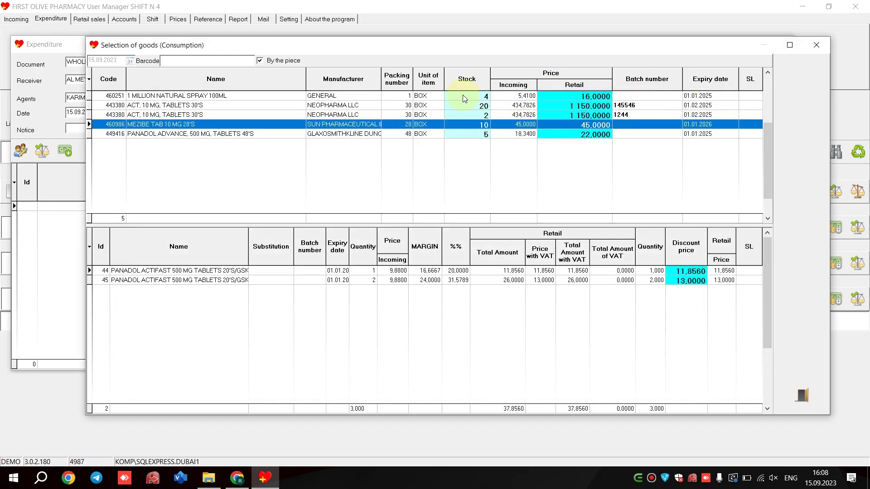
# - View the detailed information of MEZIBE TAB 10 MG 28'S, and close it
pyautogui.rightClick(370, 124)
pyautogui.click(431, 207)
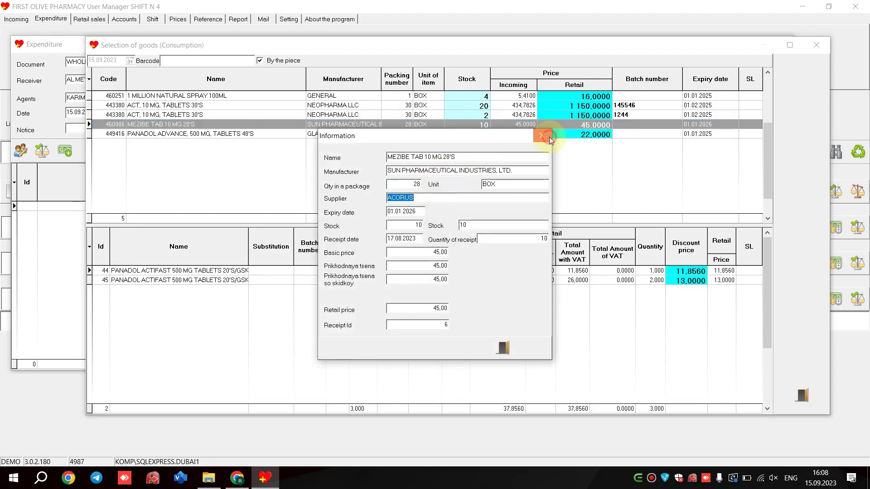
pyautogui.click(543, 136)
# - Filter the goods list by the text "panado"
pyautogui.rightClick(347, 125)
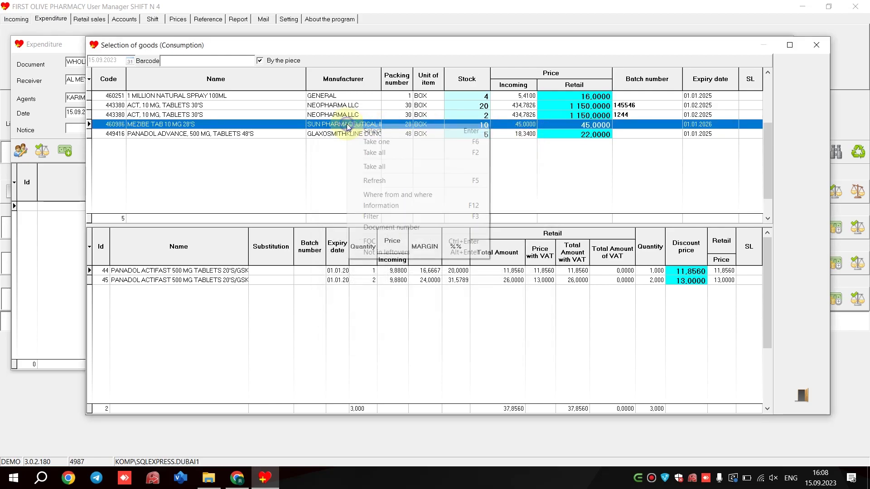
pyautogui.click(405, 216)
pyautogui.write('panado')
pyautogui.press('Return')
# - Filter the goods list by document number, and reapply the document number entry with 1
pyautogui.rightClick(319, 117)
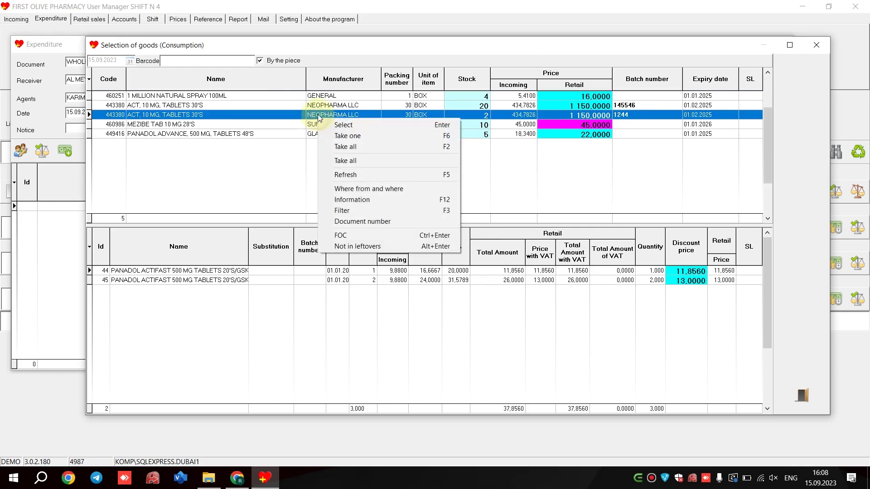
pyautogui.click(393, 221)
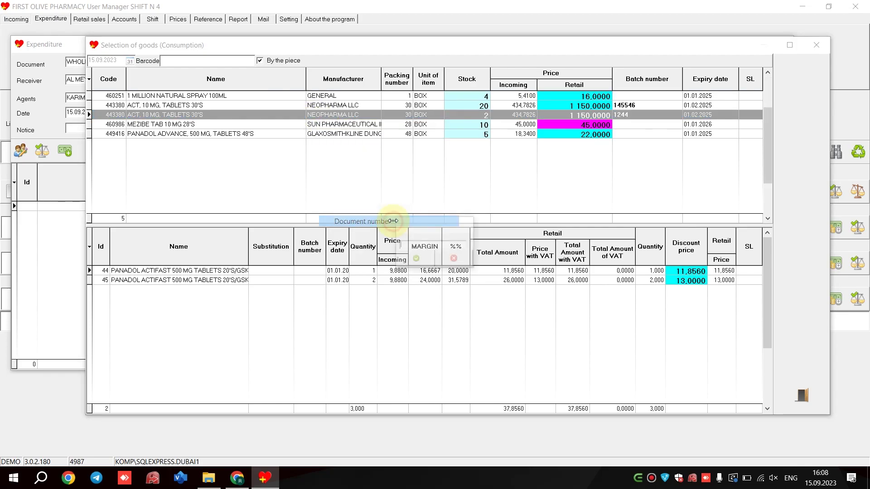
pyautogui.press('Return')
pyautogui.rightClick(416, 107)
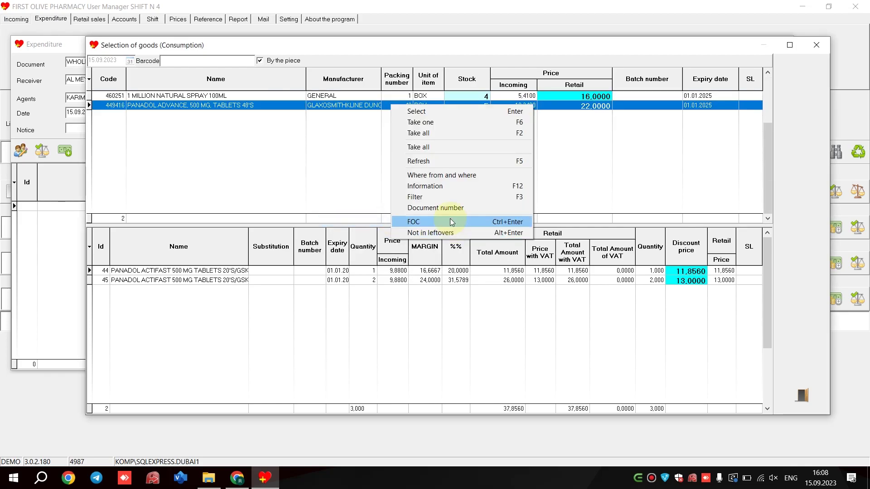
pyautogui.click(450, 206)
pyautogui.click(421, 249)
pyautogui.write('1')
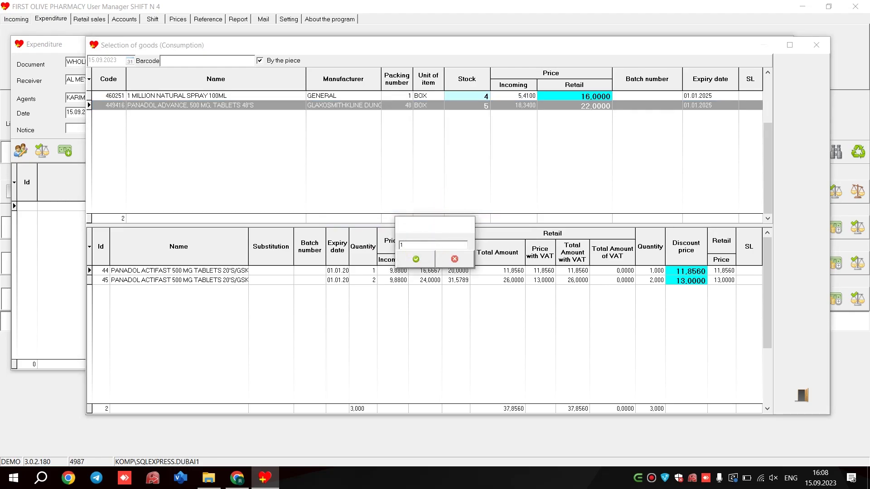
pyautogui.click(416, 257)
# - Add 1 box of ACT, 10 MG, TABLETS 30'S batch 1244 to the document as FOC
pyautogui.click(384, 118)
pyautogui.click(308, 115)
pyautogui.rightClick(310, 116)
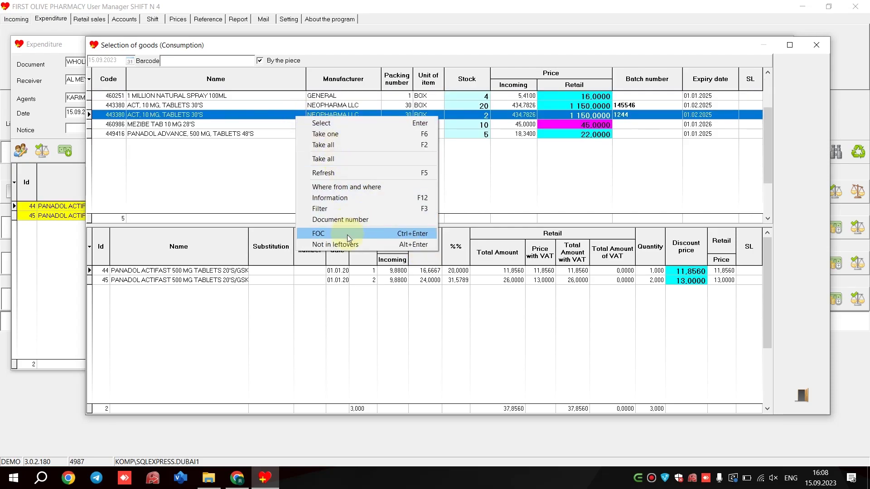
pyautogui.click(347, 233)
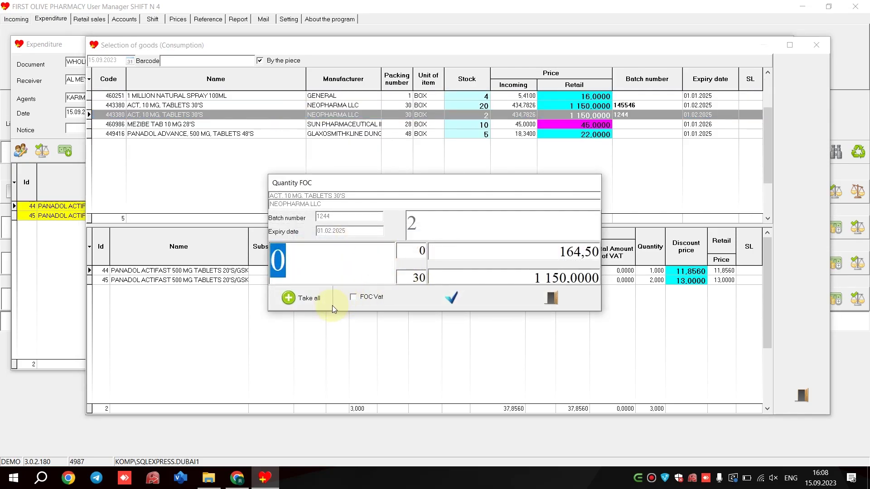
pyautogui.write('1')
pyautogui.press('Return')
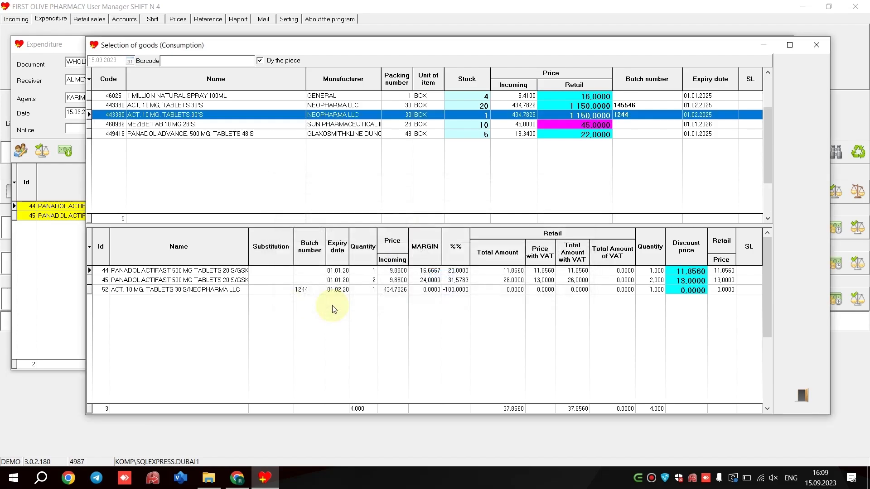
pyautogui.rightClick(286, 134)
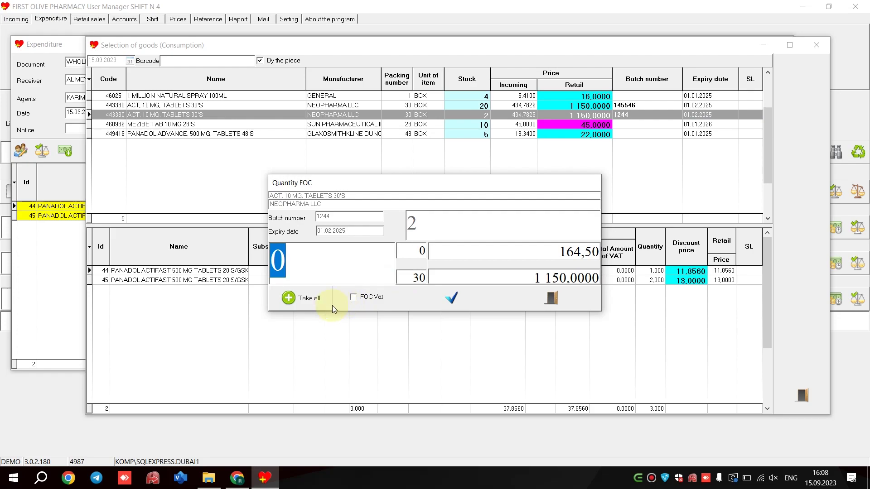
pyautogui.write('1')
pyautogui.press('Return')
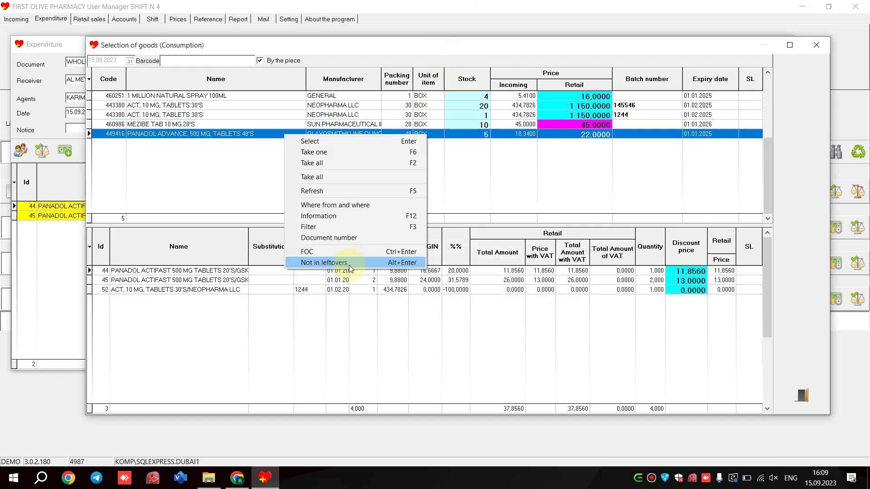
# - Open the list of goods not in leftovers
pyautogui.click(349, 266)
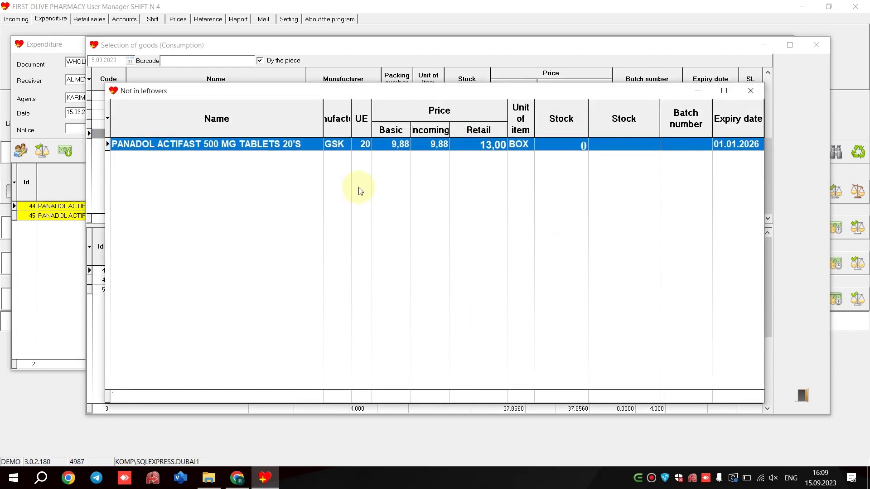
pyautogui.rightClick(441, 148)
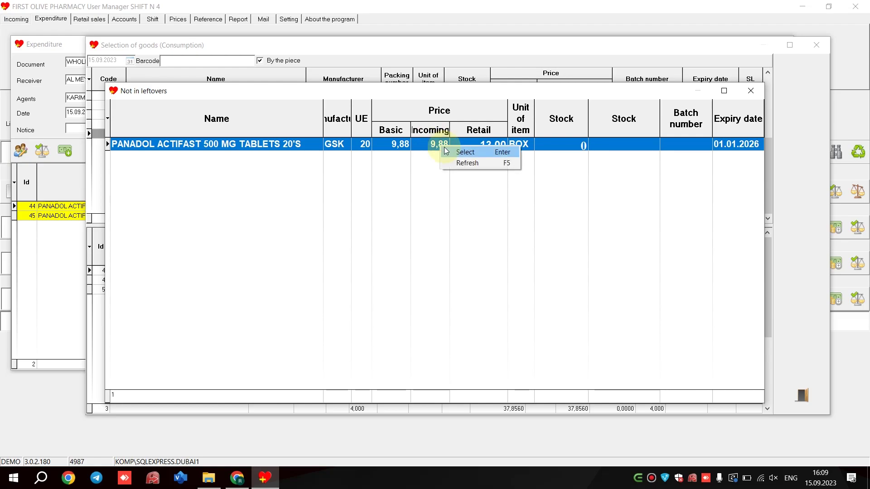
pyautogui.click(460, 154)
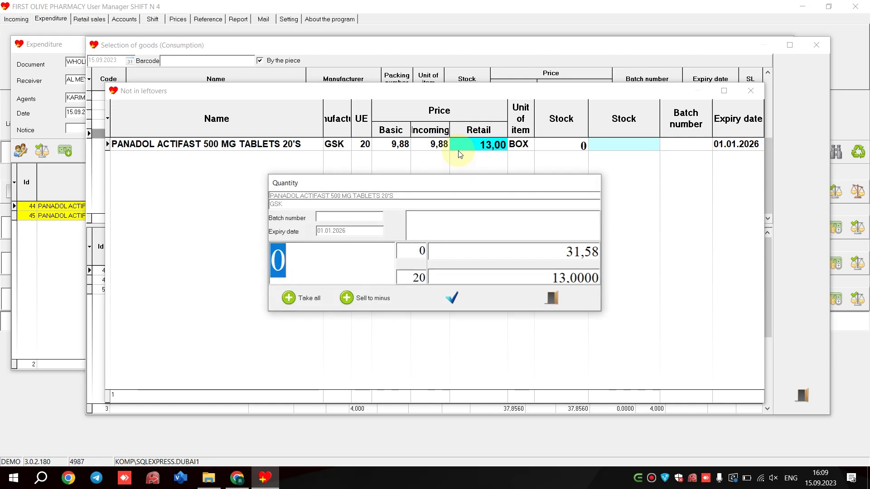
pyautogui.write('2')
pyautogui.press('Return')
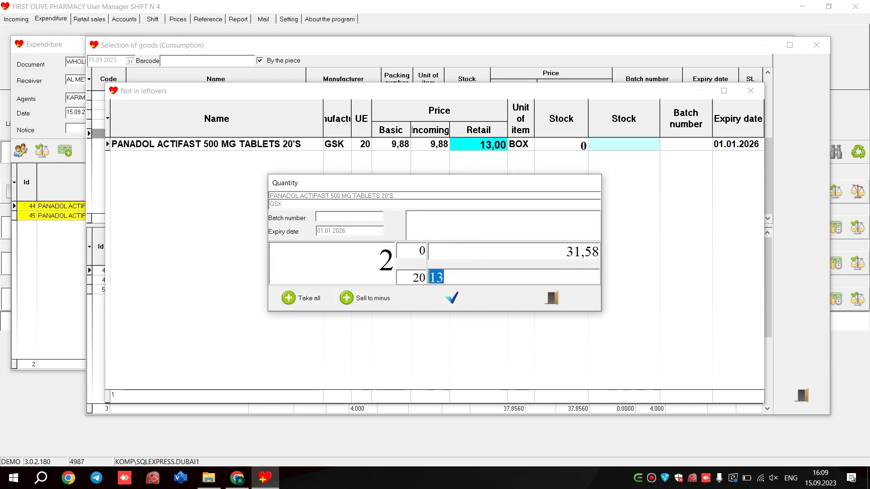
pyautogui.click(551, 298)
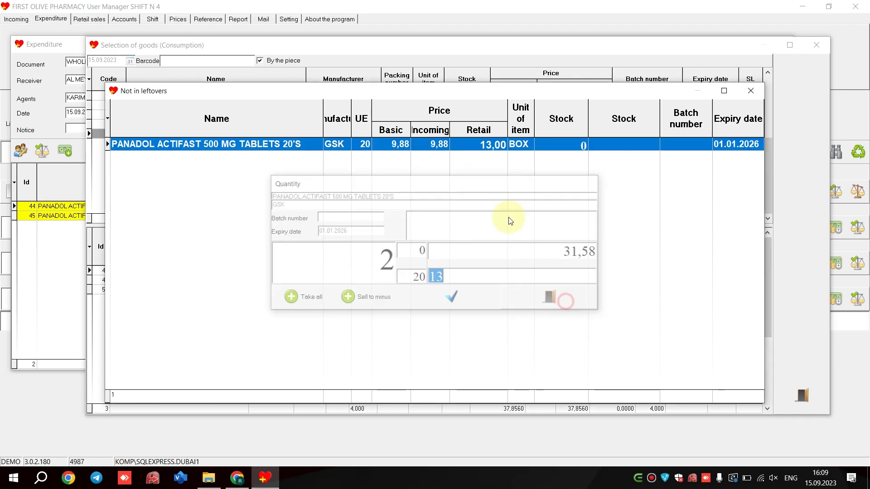
pyautogui.rightClick(477, 147)
pyautogui.click(501, 162)
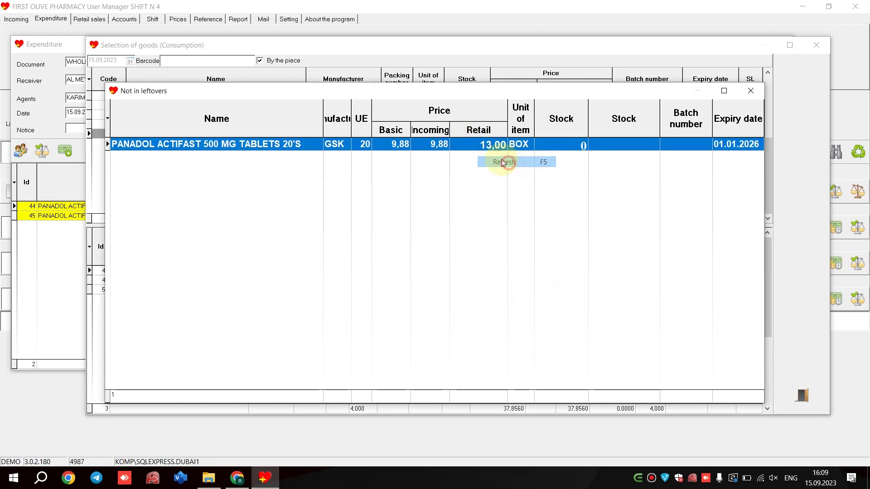
# - Add 2 boxes of out-of-stock PANADOL ACTIFAST 500 MG TABLETS 20'S to the document with Sell to minus, and close the out-of-stock list
pyautogui.rightClick(463, 147)
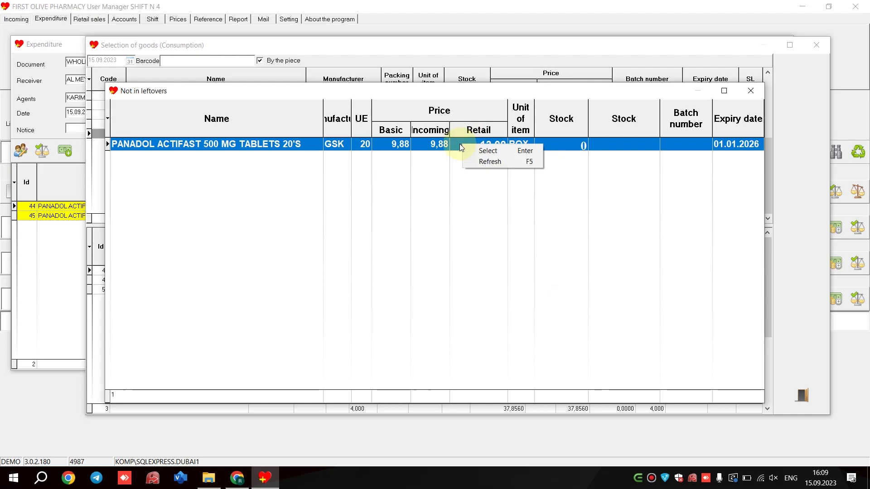
pyautogui.click(484, 151)
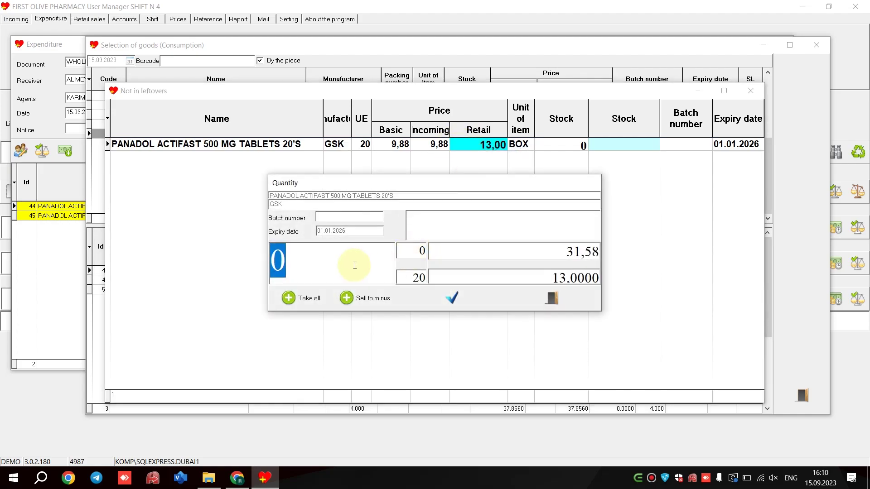
pyautogui.write('2')
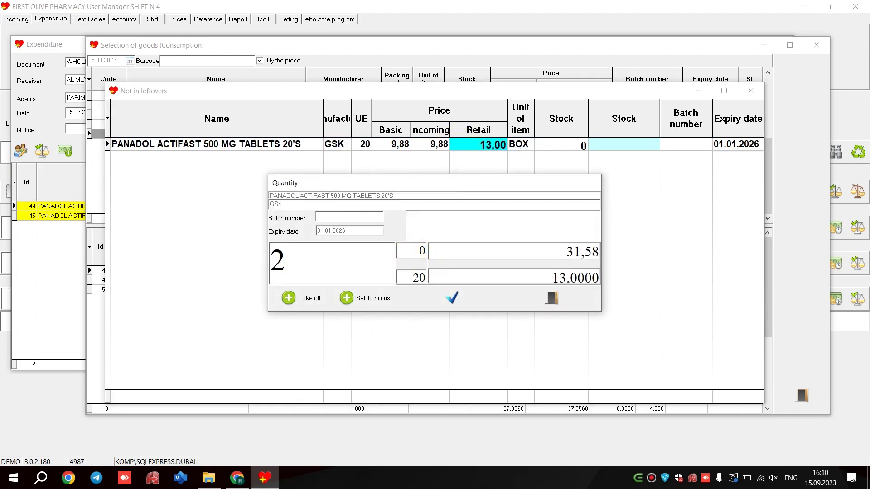
pyautogui.click(371, 303)
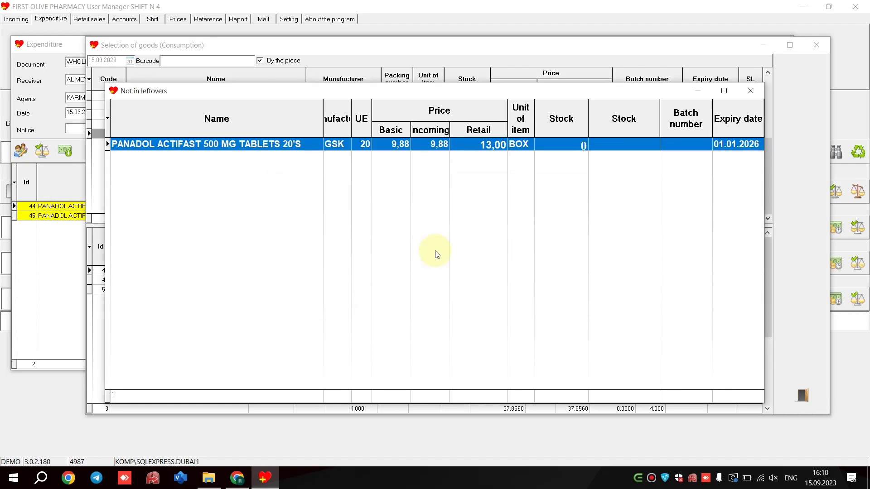
pyautogui.click(751, 92)
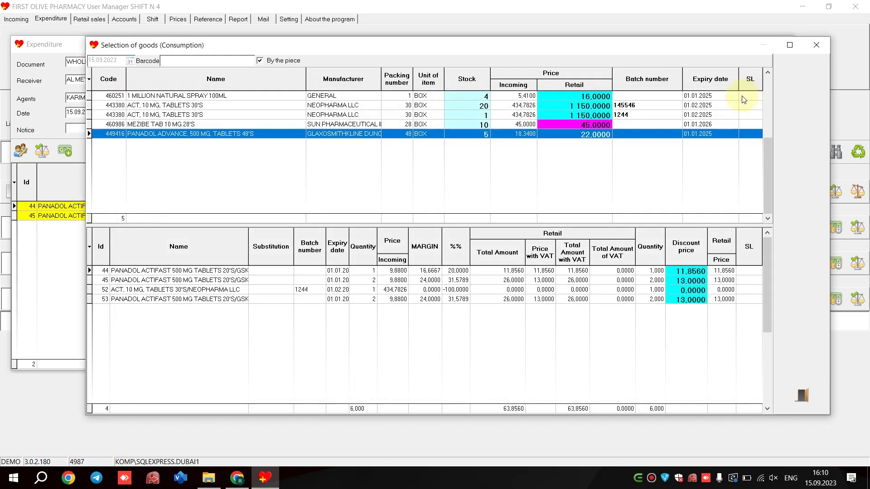
# - Close the goods selection and the AL MEYDAN expenditure document
pyautogui.click(815, 44)
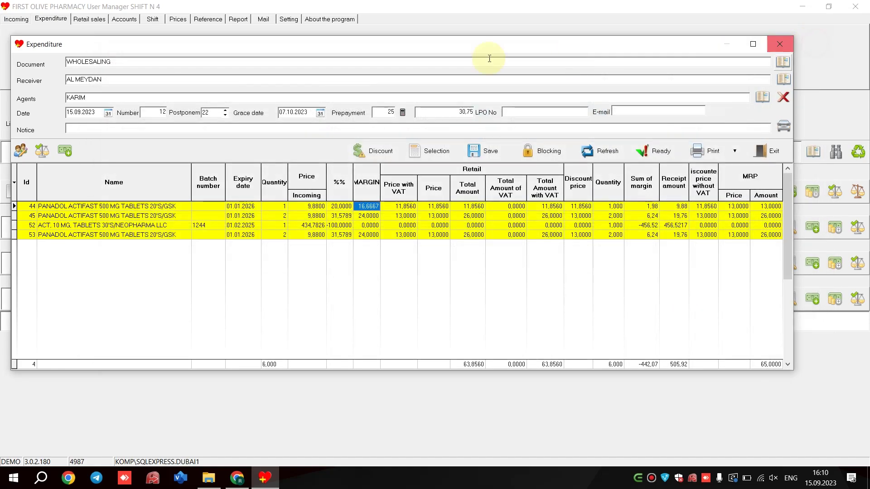
pyautogui.click(769, 50)
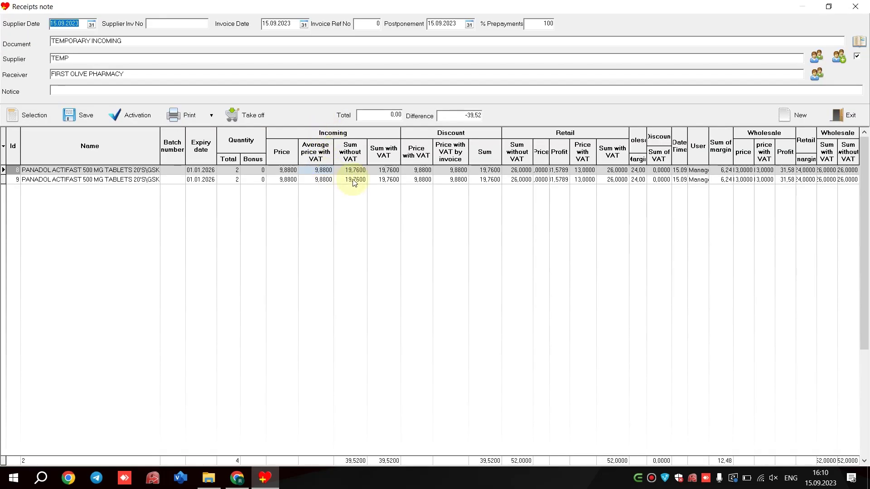
pyautogui.click(332, 180)
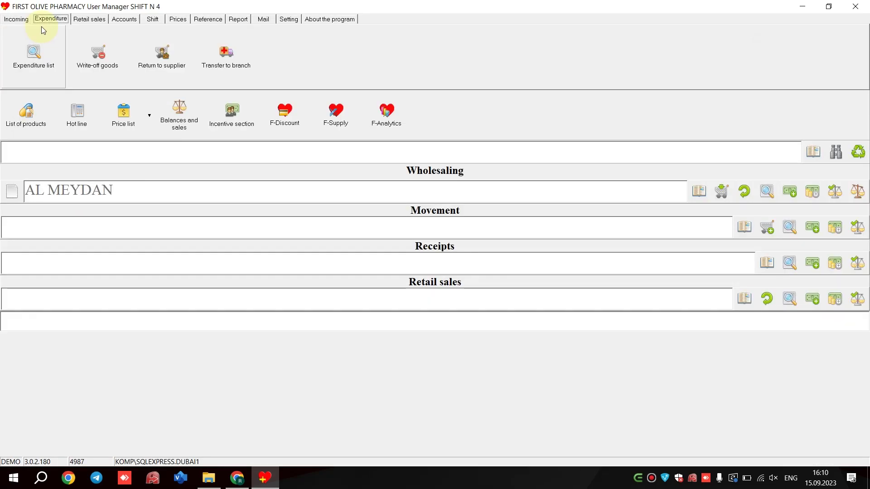
# - Open the TEMPORARY INCOMING document from the receipts list to examine the goods it holds
pyautogui.click(17, 16)
pyautogui.click(33, 52)
pyautogui.click(415, 97)
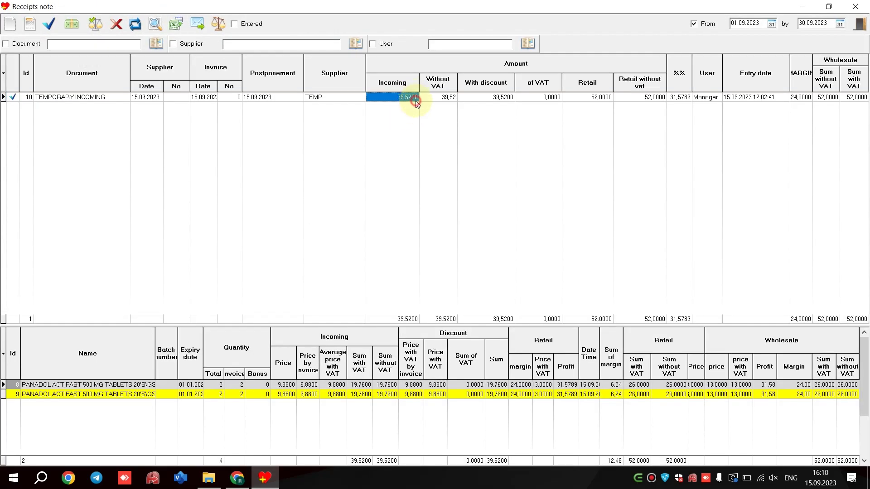
pyautogui.click(45, 26)
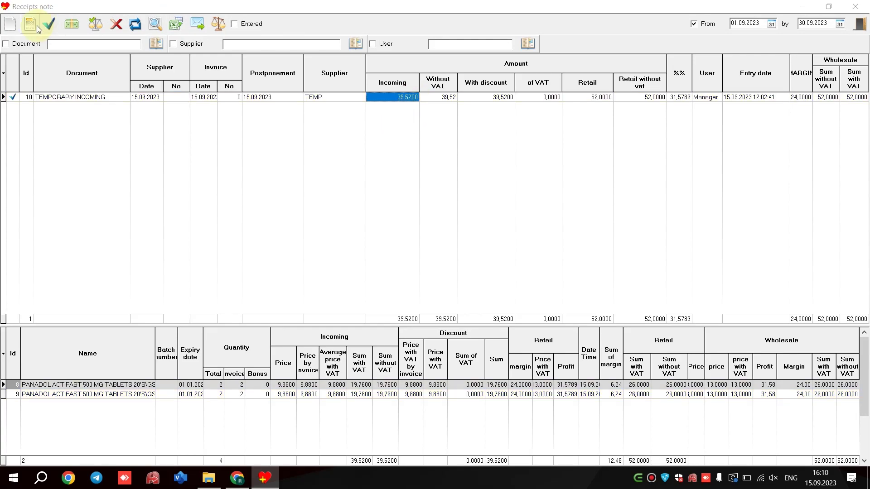
pyautogui.click(36, 26)
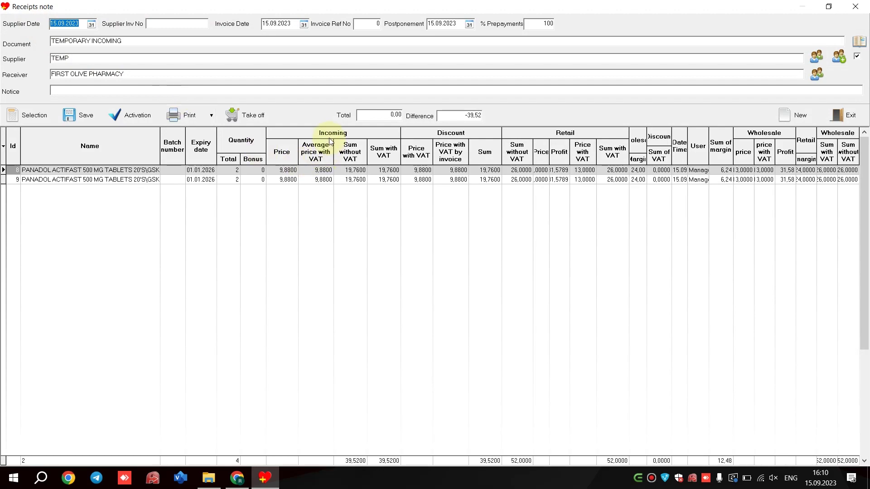
# - Take the first PANADOL ACTIFAST item from the temporary incoming list into the ACORUS inventory receipt, and close the list
pyautogui.rightClick(331, 171)
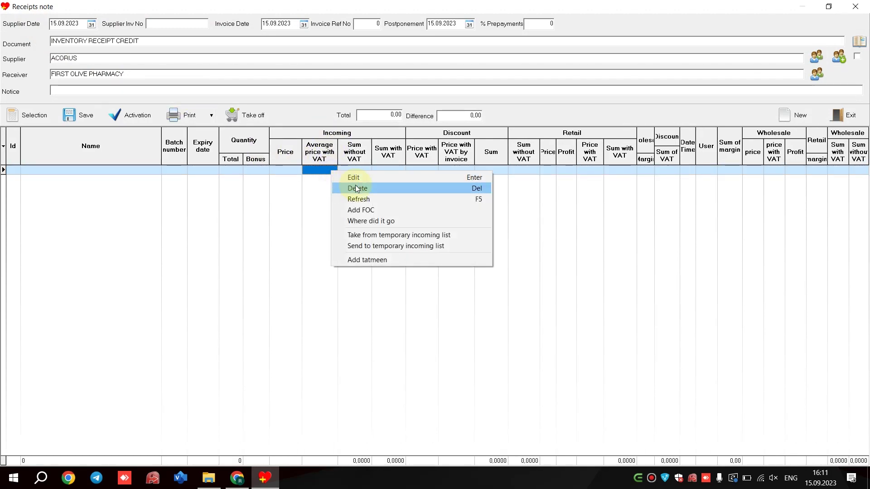
pyautogui.click(445, 233)
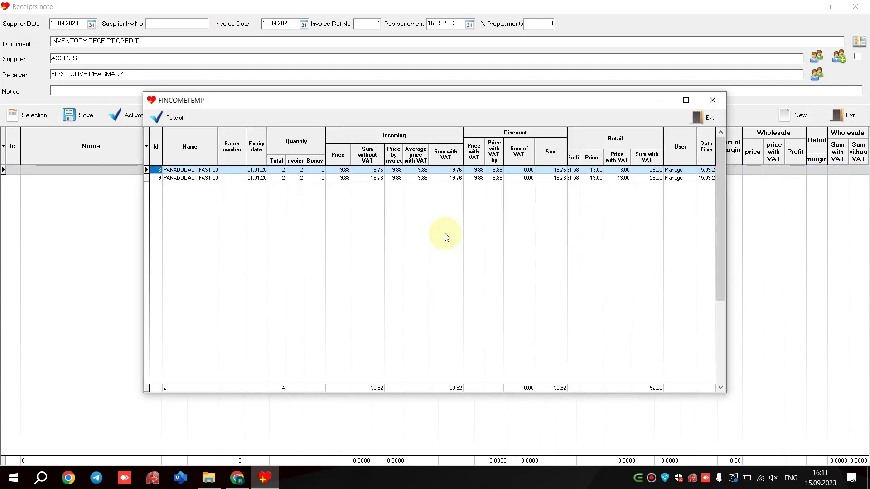
pyautogui.click(280, 172)
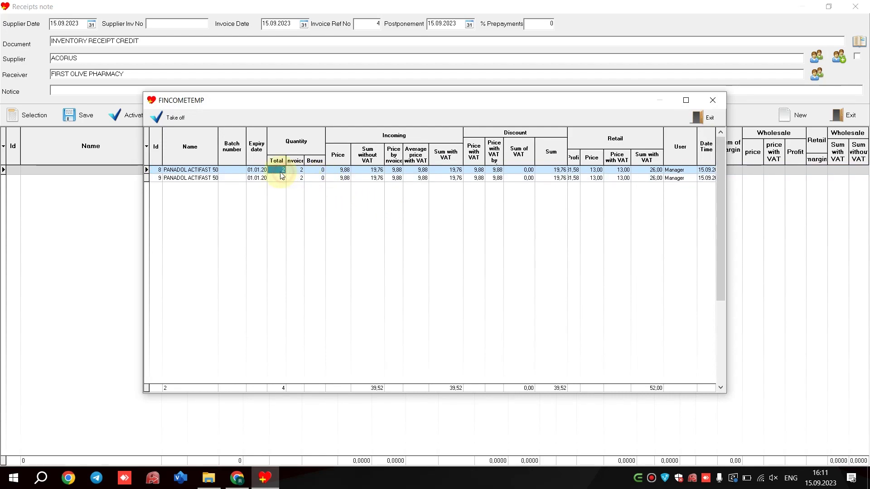
pyautogui.click(168, 121)
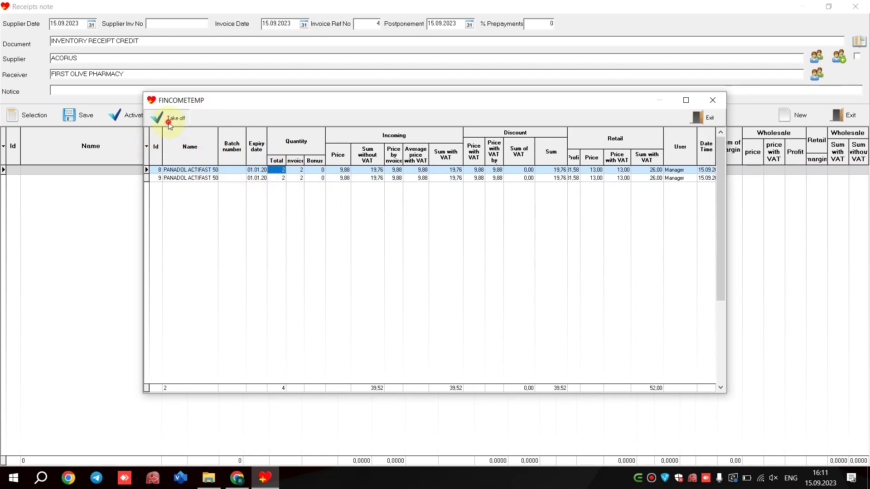
pyautogui.click(412, 266)
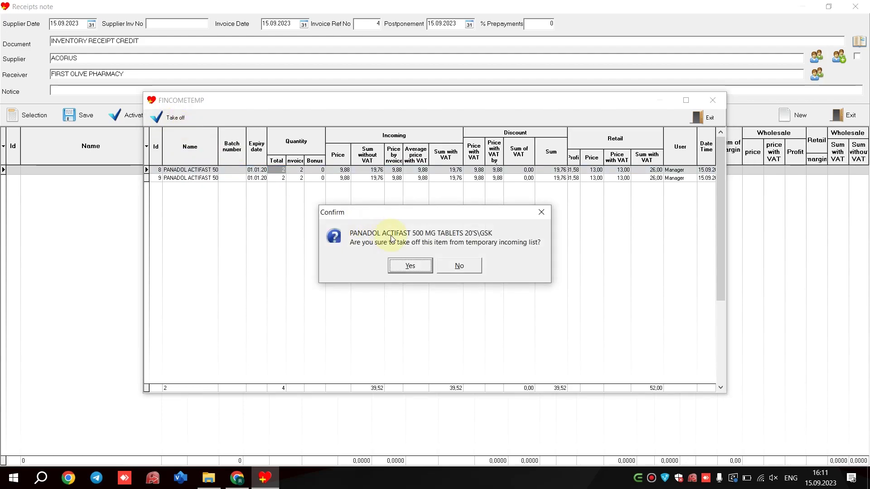
pyautogui.click(411, 270)
pyautogui.click(716, 100)
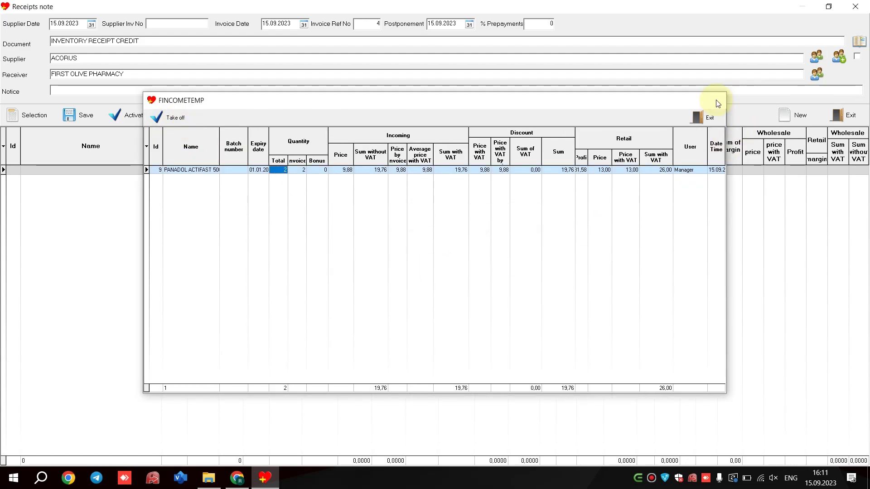
# - Send the PANADOL ACTIFAST item from the ACORUS inventory receipt back to the temporary incoming list
pyautogui.rightClick(356, 172)
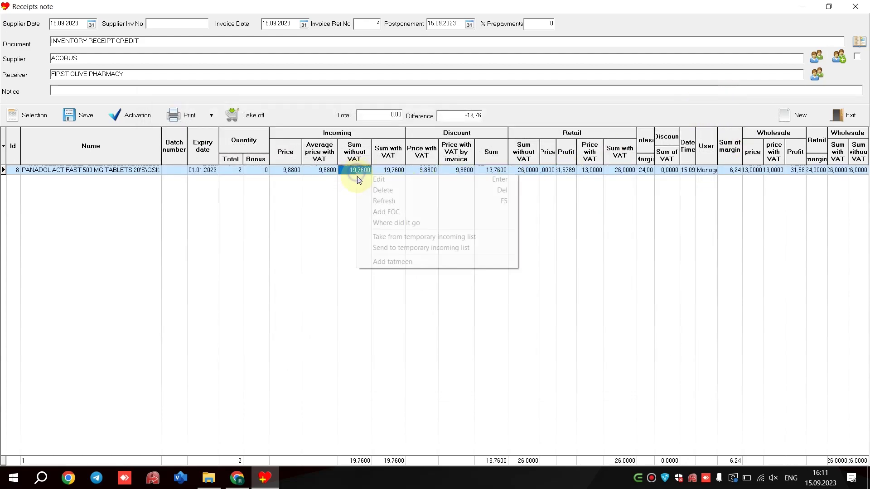
pyautogui.click(395, 251)
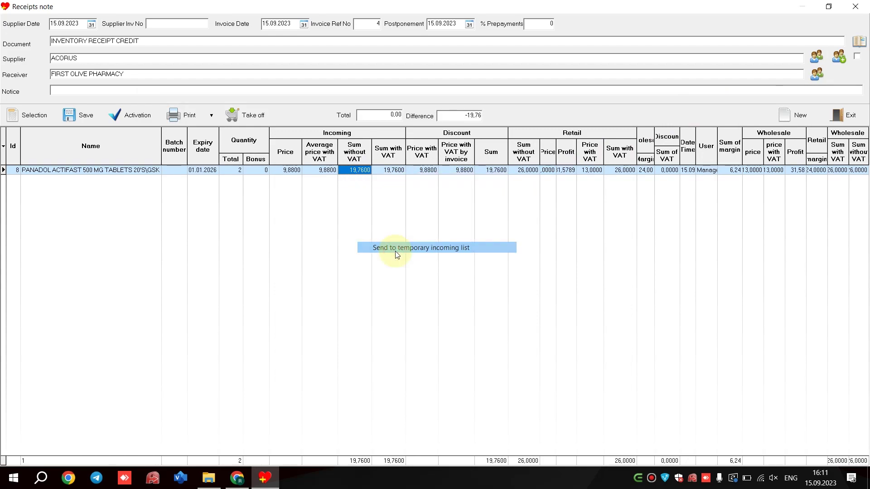
pyautogui.click(409, 270)
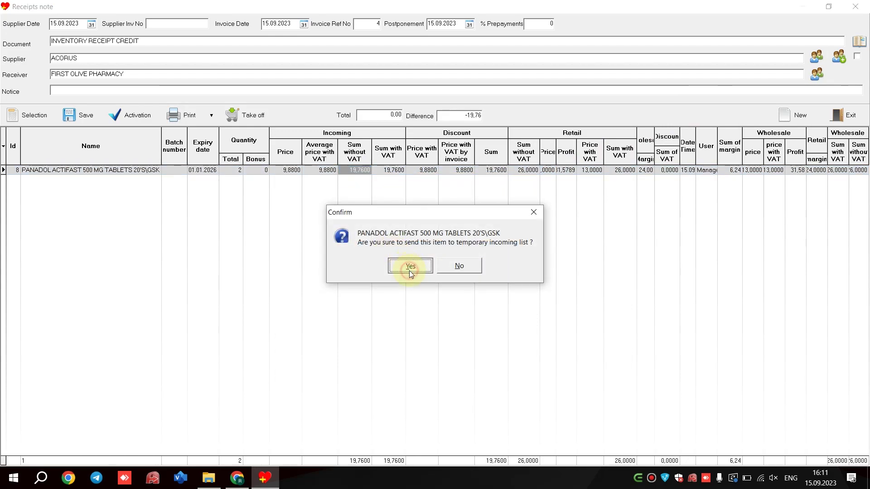
pyautogui.rightClick(424, 170)
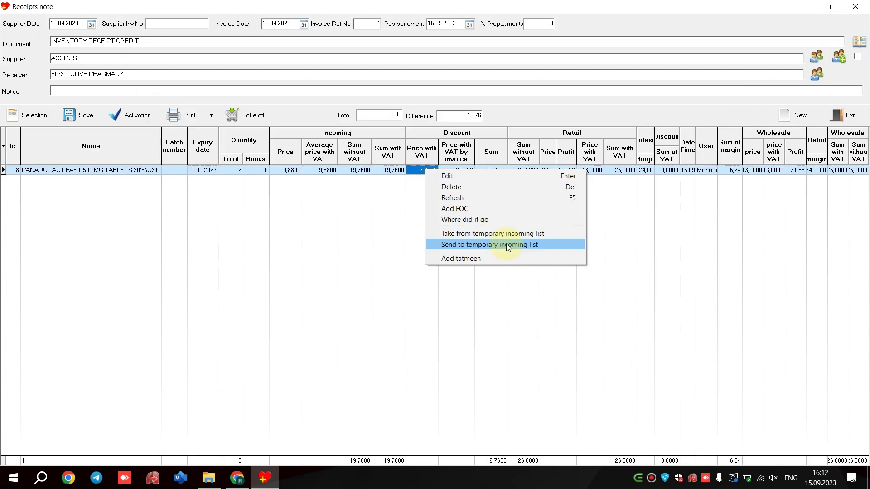
pyautogui.click(507, 244)
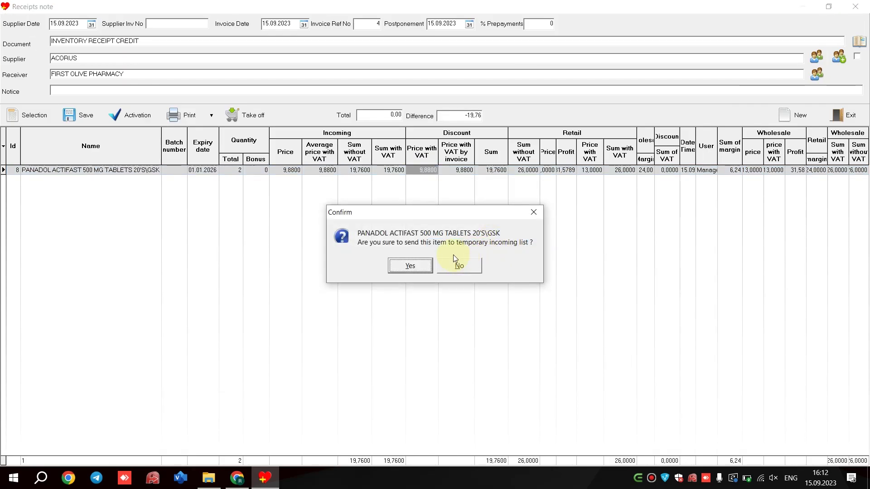
pyautogui.click(422, 268)
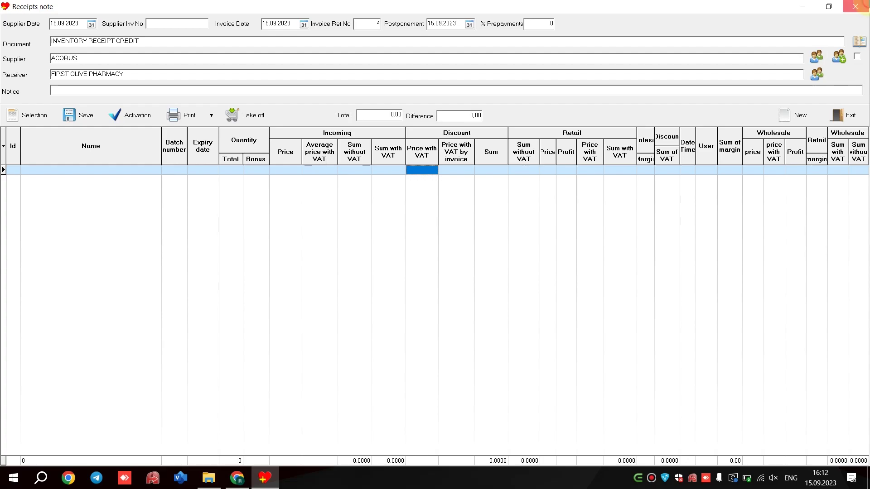
# - Close the receipts windows and open the goods selection of the AL MEYDAN wholesaling document
pyautogui.click(855, 5)
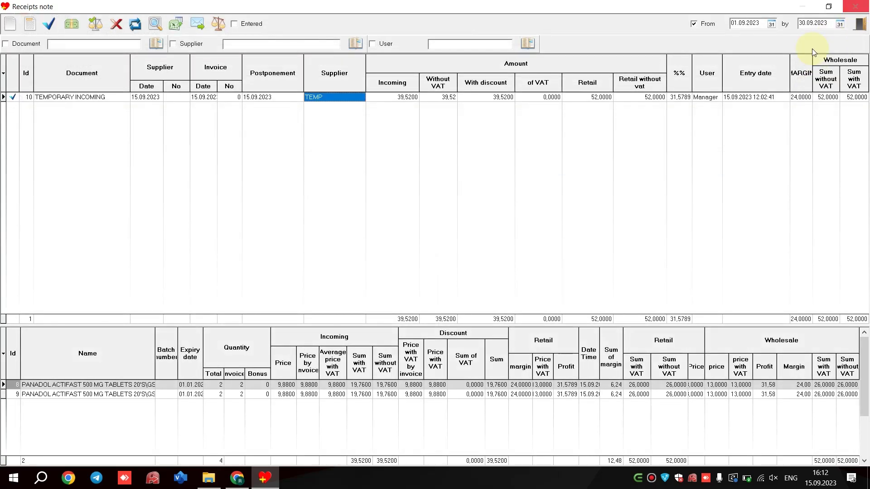
pyautogui.click(867, 5)
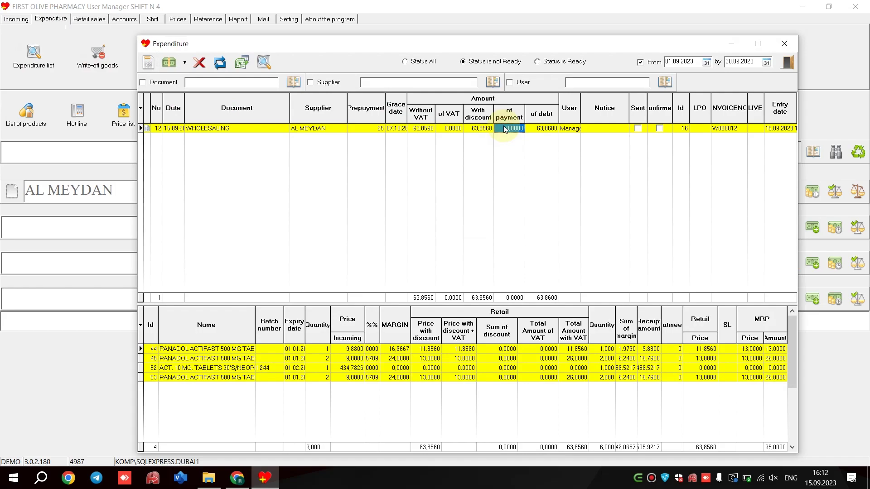
pyautogui.doubleClick(506, 129)
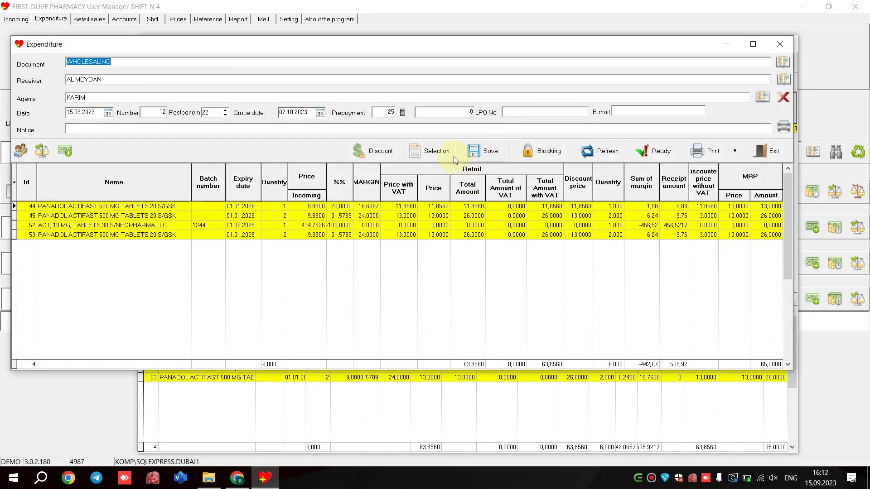
pyautogui.click(433, 151)
# - Open the FOC line of ACT, 10 MG, TABLETS 30'S for editing, and exit without changing it
pyautogui.rightClick(216, 287)
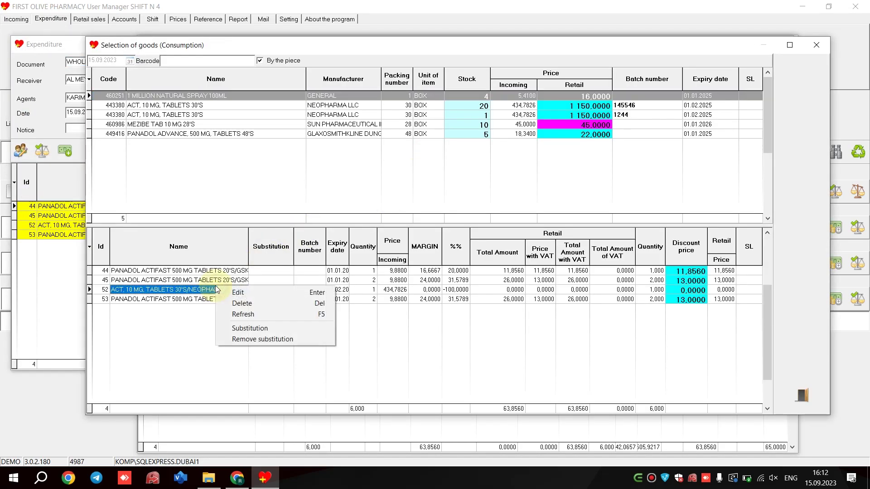
pyautogui.click(249, 293)
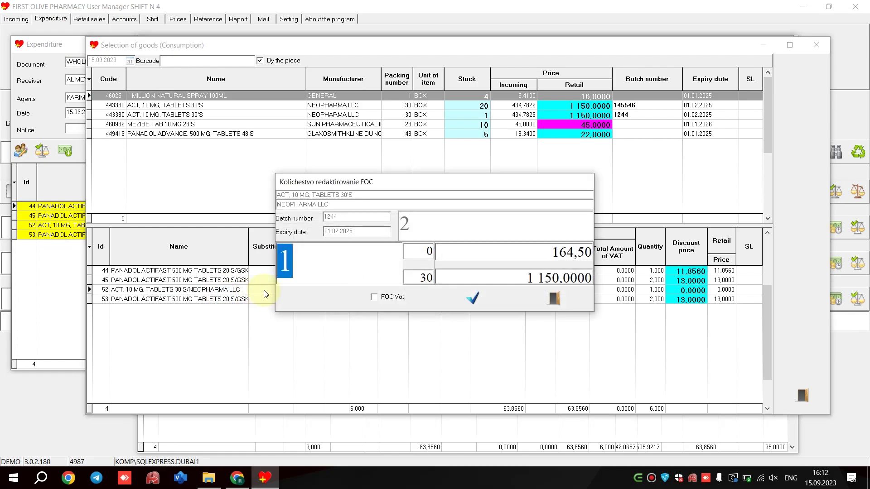
pyautogui.click(559, 306)
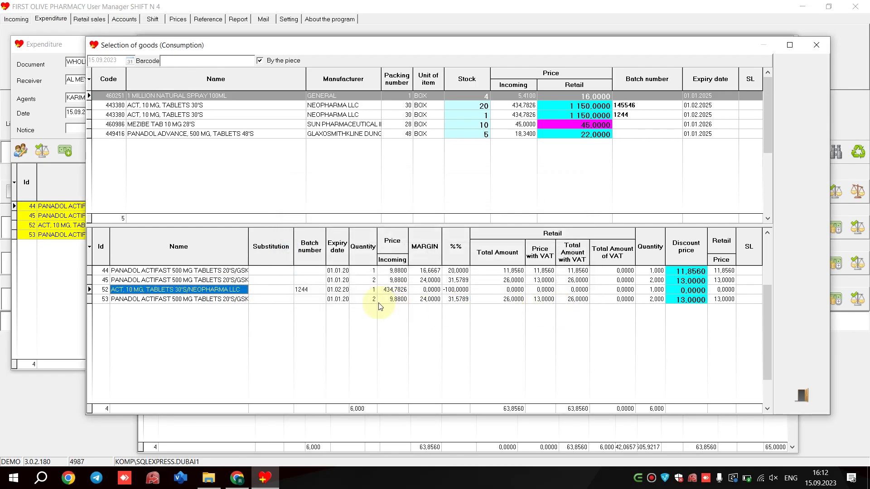
# - Delete the ACT, 10 MG, TABLETS 30'S line from the selected goods and refresh the list
pyautogui.rightClick(225, 296)
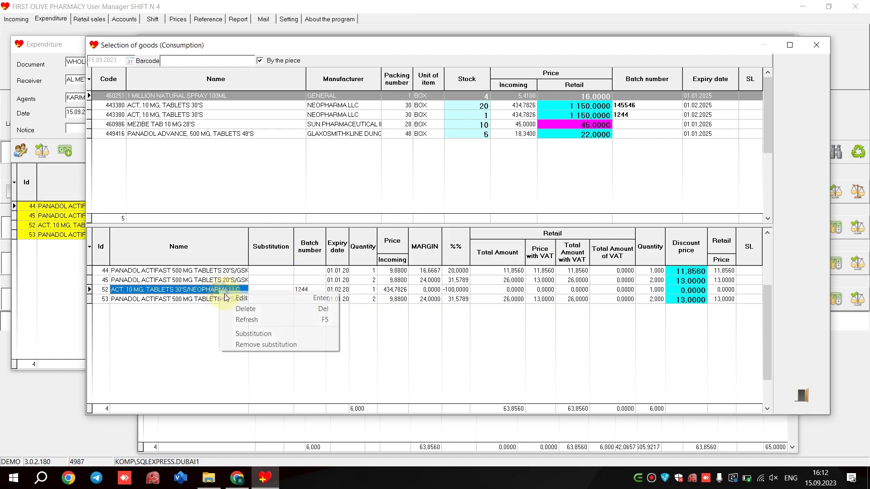
pyautogui.click(269, 309)
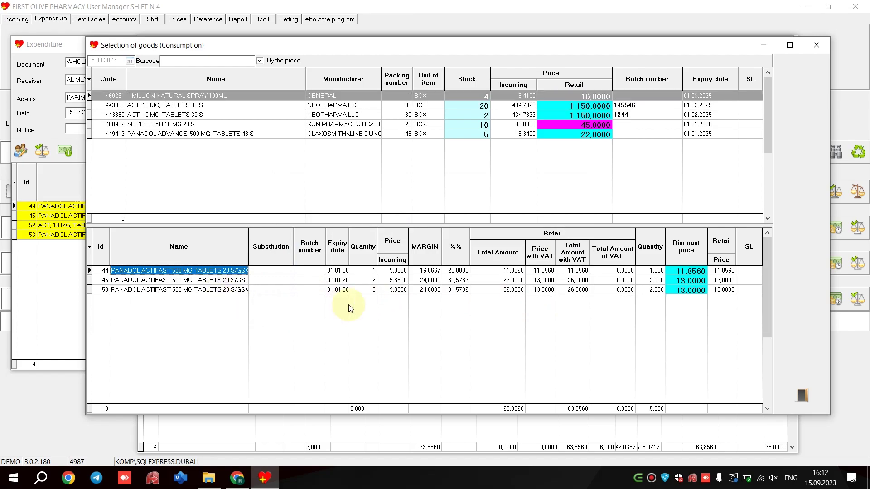
pyautogui.rightClick(194, 290)
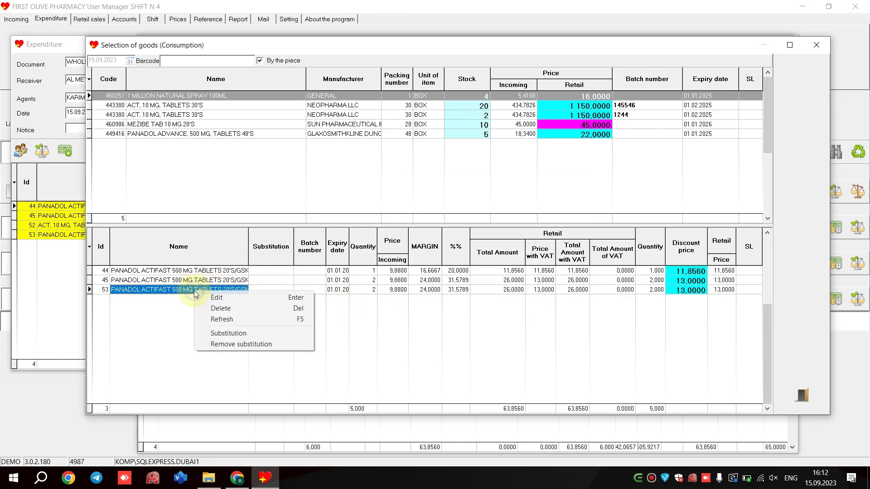
pyautogui.click(221, 320)
# - Assign a PARACETAMOL item from the reference book as the substitution for the first PANADOL ACTIFAST line
pyautogui.click(262, 271)
pyautogui.rightClick(270, 273)
pyautogui.click(318, 316)
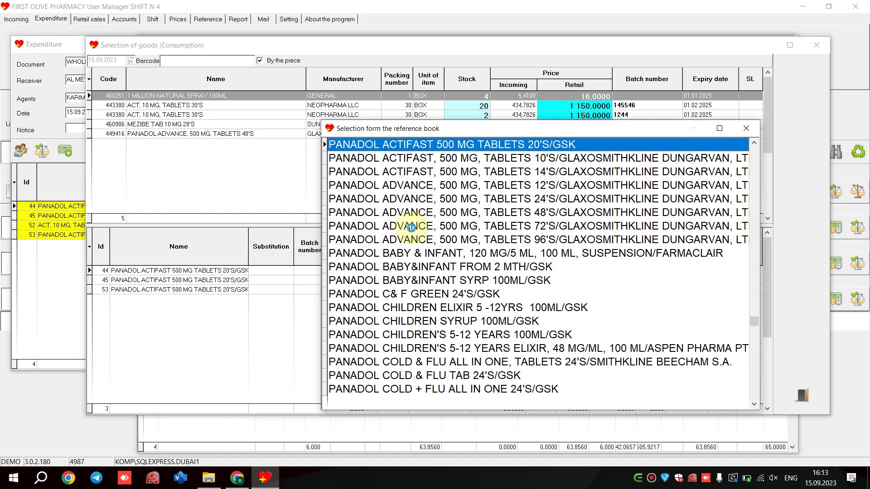
pyautogui.write('para')
pyautogui.press('Return')
pyautogui.click(275, 289)
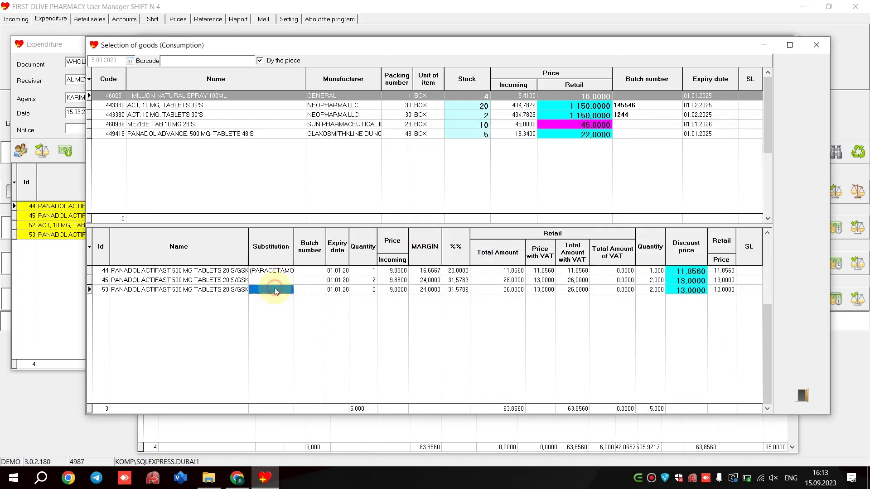
# - Close the goods selection and open the print preview of the wholesaling document
pyautogui.click(827, 43)
pyautogui.click(710, 152)
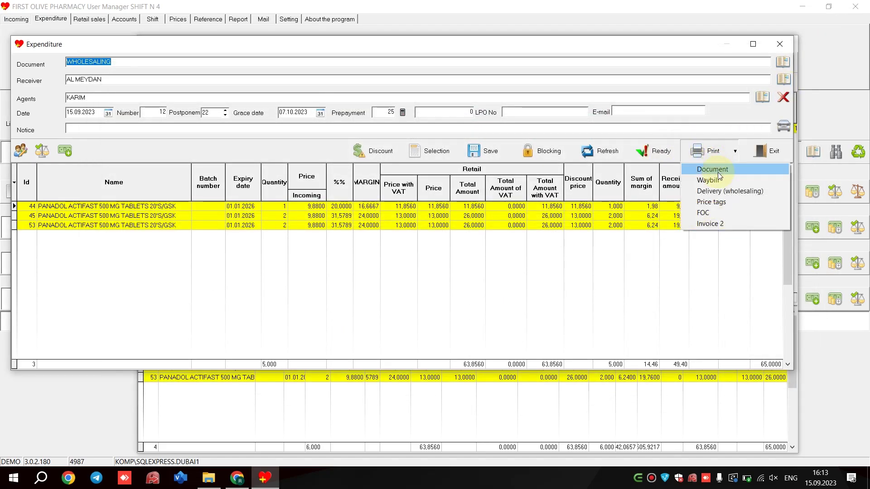
pyautogui.click(718, 172)
# - Remove the substitution from the first PANADOL ACTIFAST line and close the goods selection
pyautogui.rightClick(261, 271)
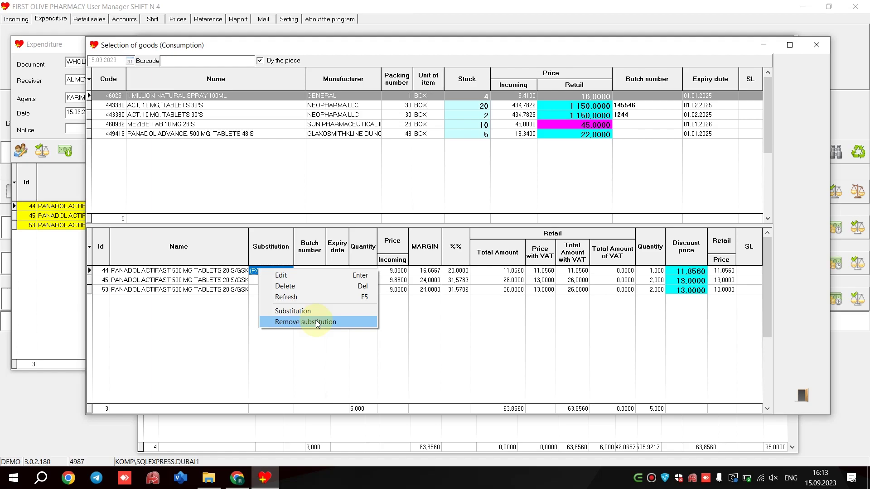
pyautogui.click(318, 322)
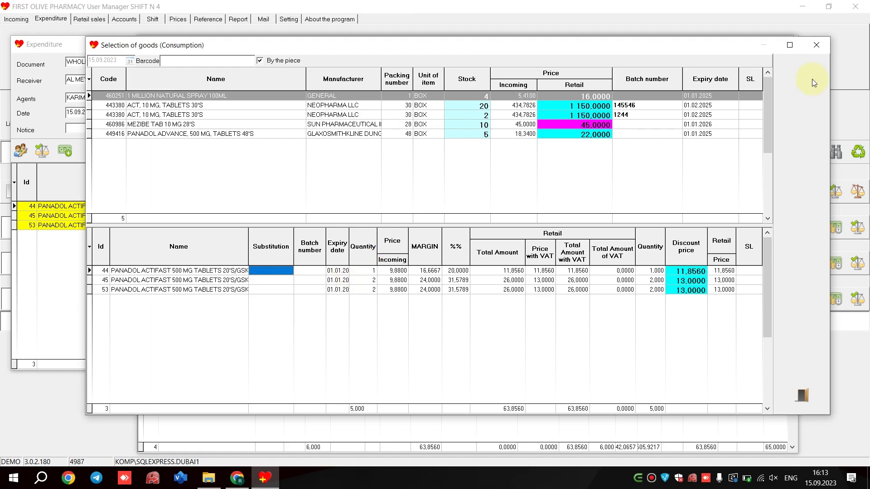
pyautogui.click(826, 50)
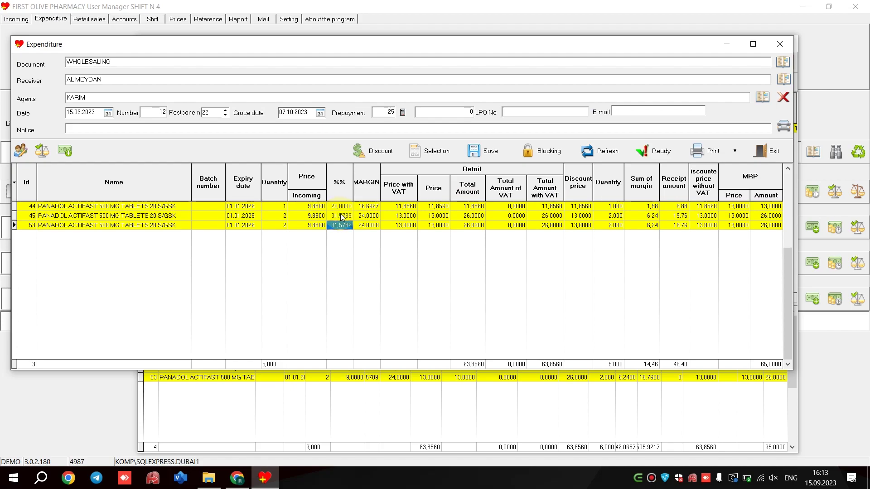
# - Check the quantities of the PANADOL ACTIFAST lines and mark the AL MEYDAN wholesaling document as ready
pyautogui.click(285, 215)
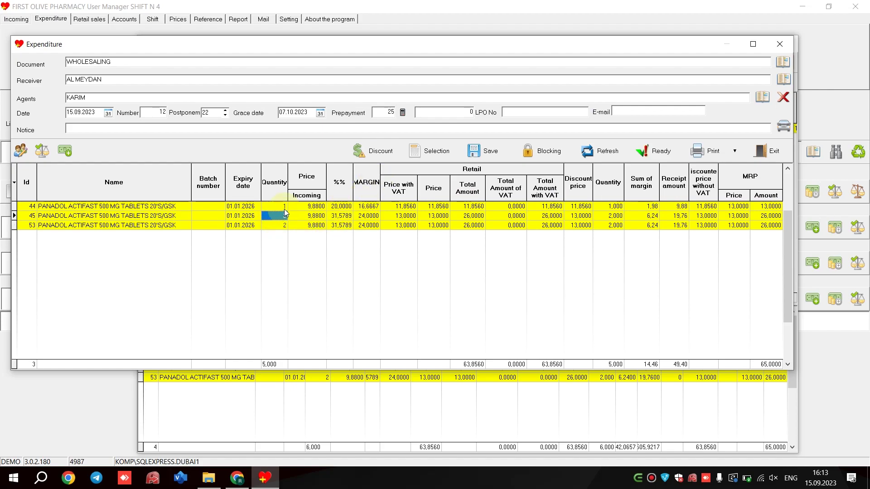
pyautogui.click(282, 226)
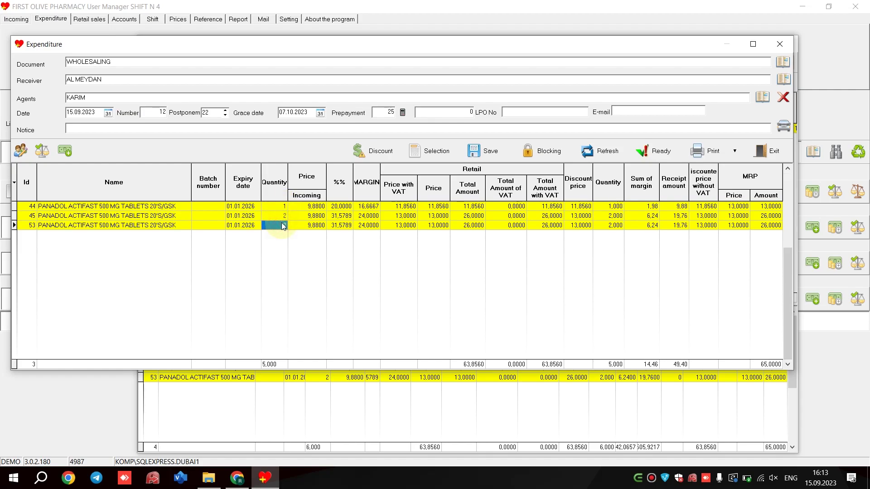
pyautogui.click(664, 150)
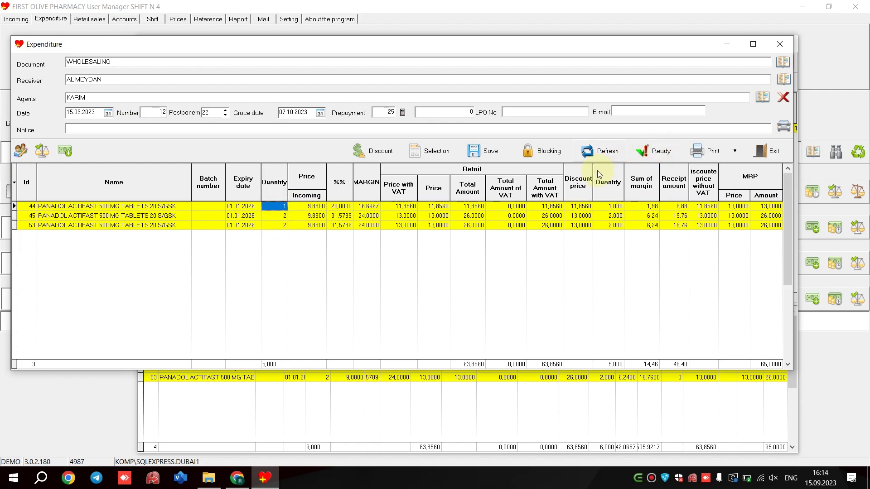
pyautogui.click(647, 156)
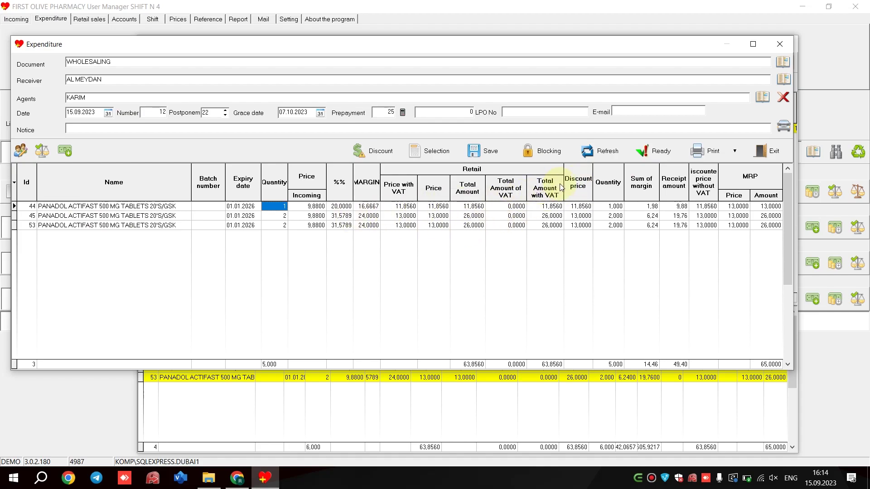
# - Preview the Document and Waybill printouts of the wholesaling expenditure, closing each preview
pyautogui.click(715, 153)
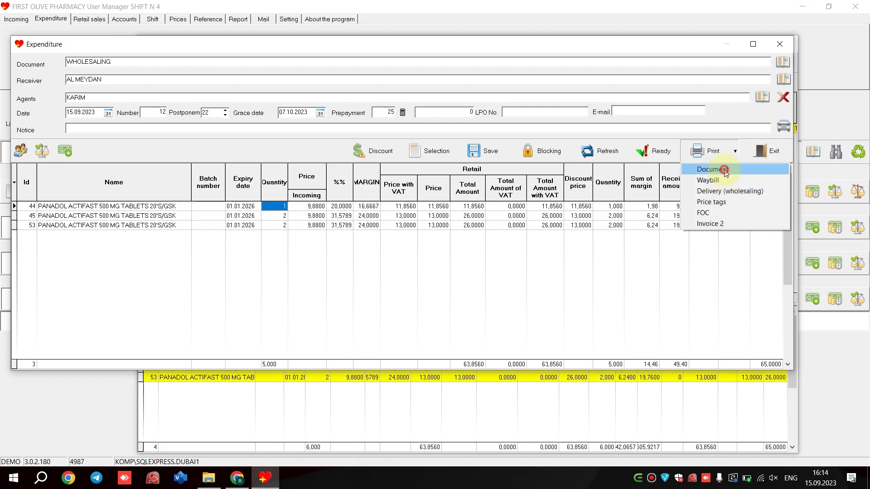
pyautogui.click(752, 168)
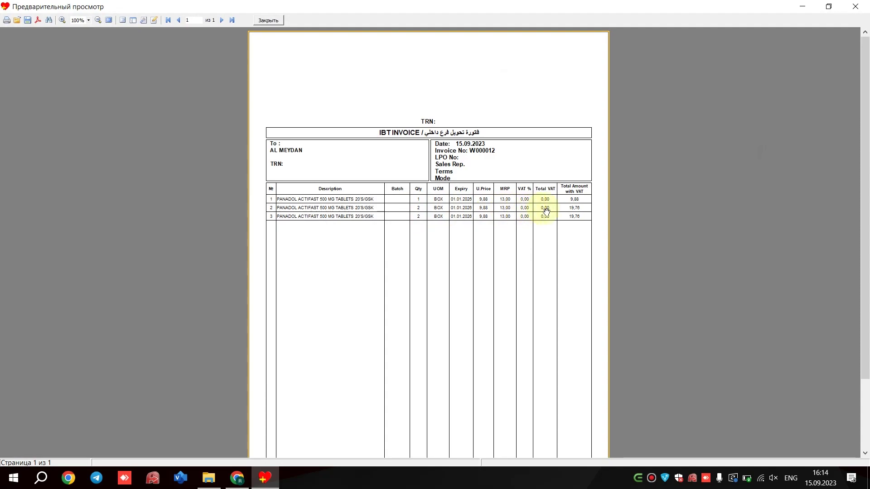
pyautogui.click(271, 23)
pyautogui.click(716, 154)
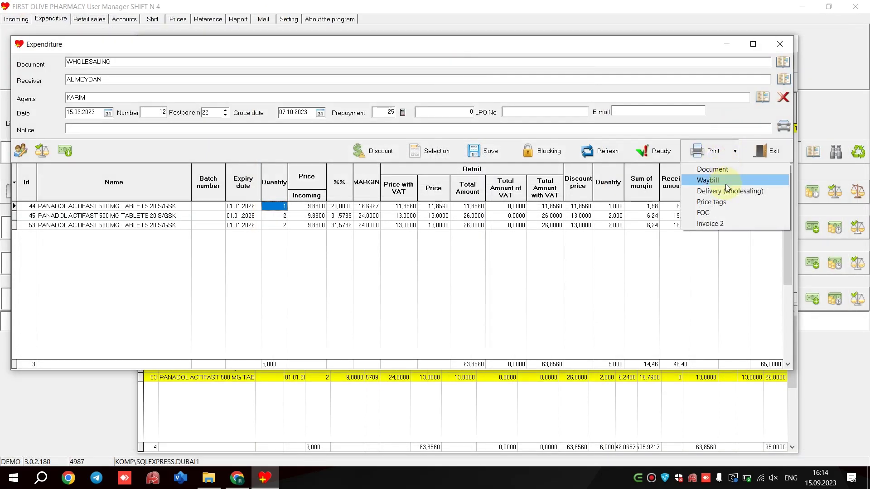
pyautogui.click(725, 184)
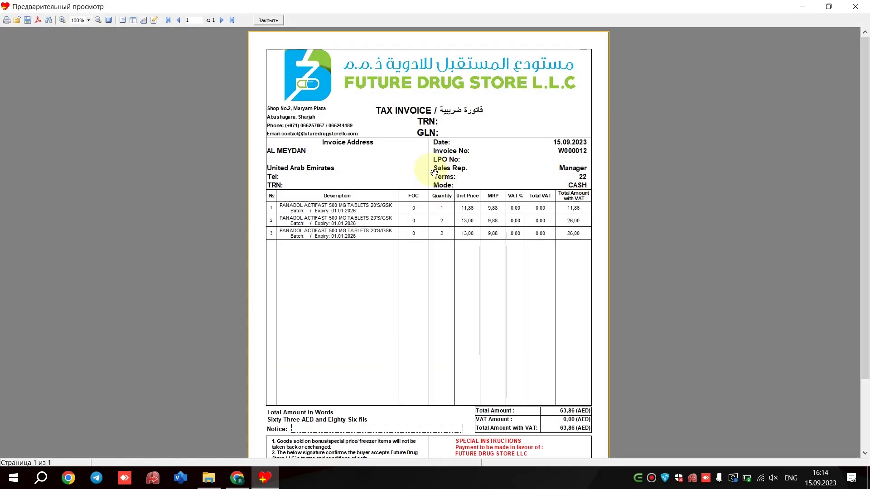
pyautogui.click(278, 20)
# - Preview the Delivery (wholesaling) note, then view the price tag printing list, closing both
pyautogui.click(713, 151)
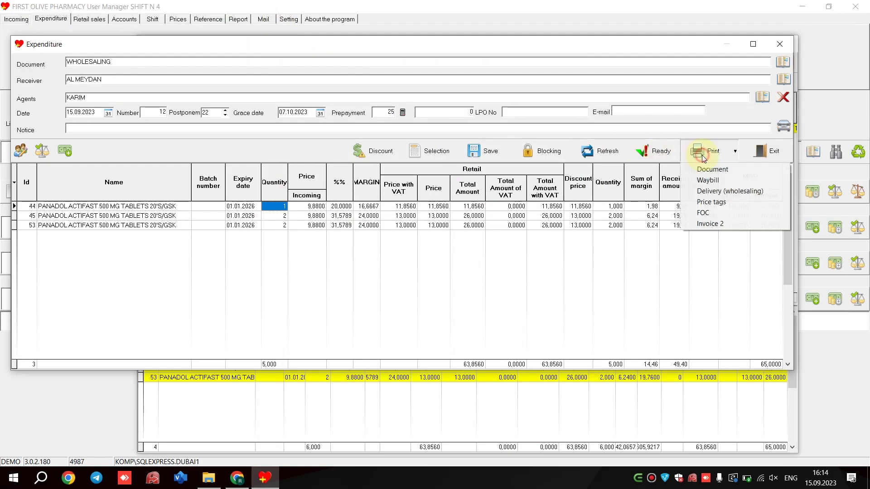
pyautogui.click(722, 194)
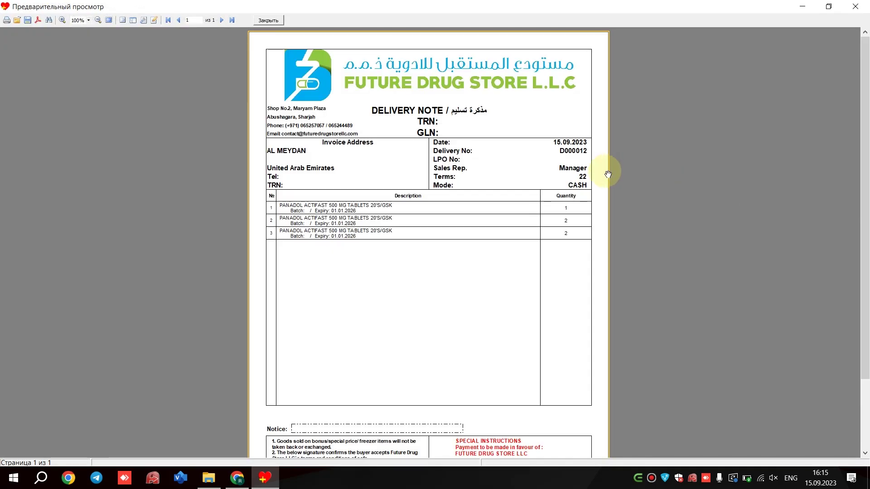
pyautogui.click(268, 20)
pyautogui.click(720, 157)
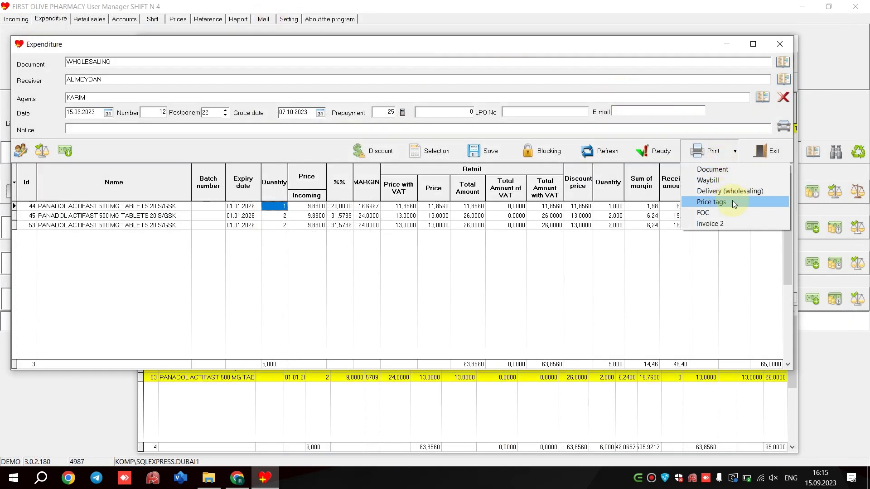
pyautogui.click(732, 201)
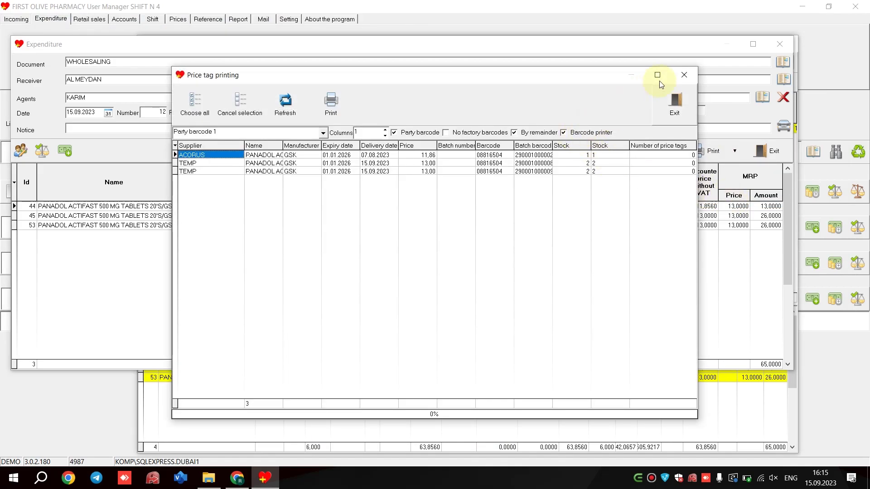
pyautogui.click(679, 79)
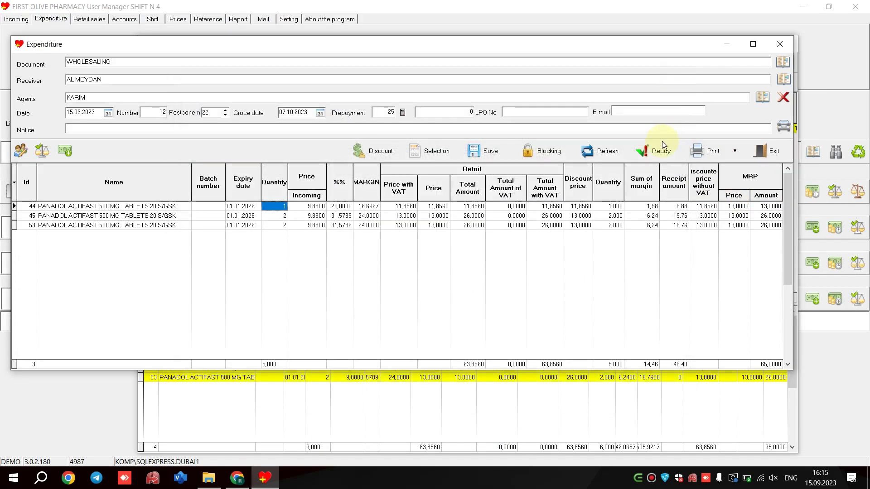
# - Preview the FOC and Invoice 2 printouts of the wholesaling expenditure, closing each preview
pyautogui.click(701, 154)
pyautogui.click(722, 216)
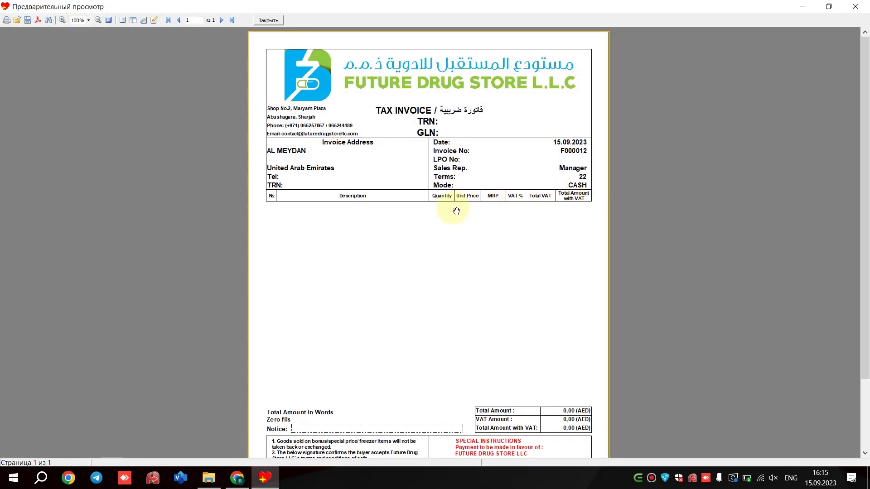
pyautogui.click(502, 200)
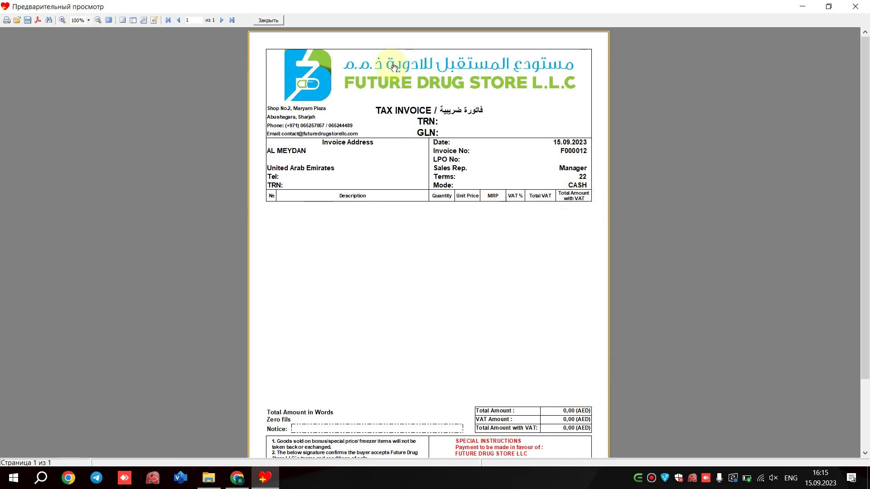
pyautogui.click(271, 19)
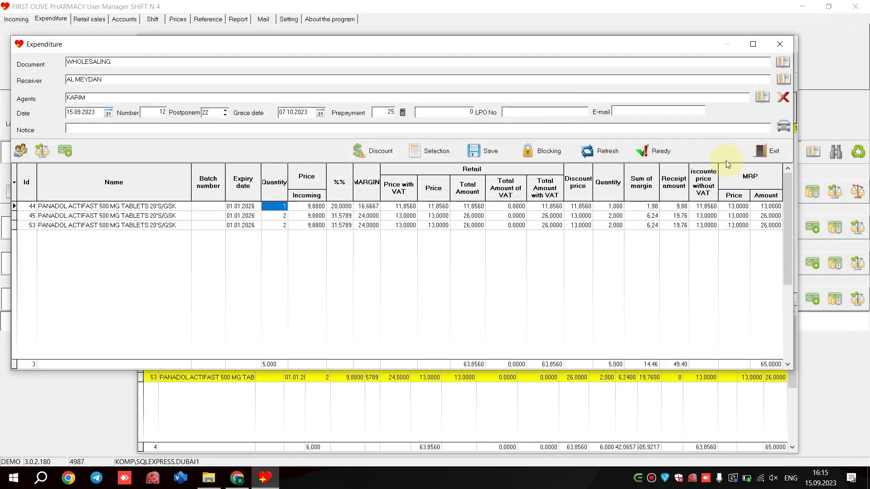
pyautogui.click(723, 152)
pyautogui.click(733, 227)
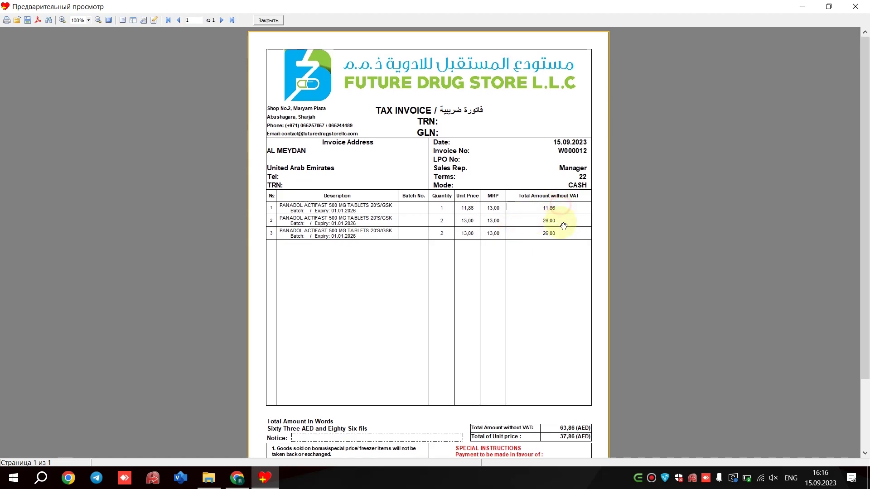
pyautogui.click(268, 20)
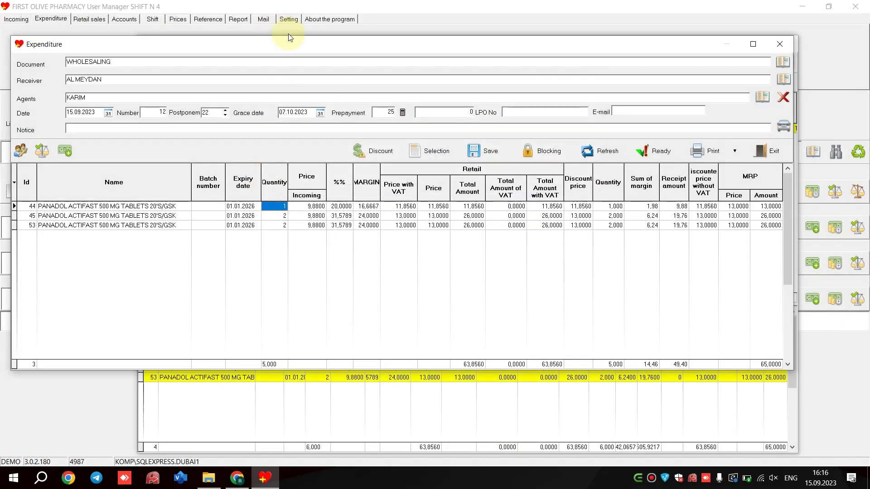
# - Toggle the document lines through the Ready and Blocking states, and refresh the document
pyautogui.click(652, 153)
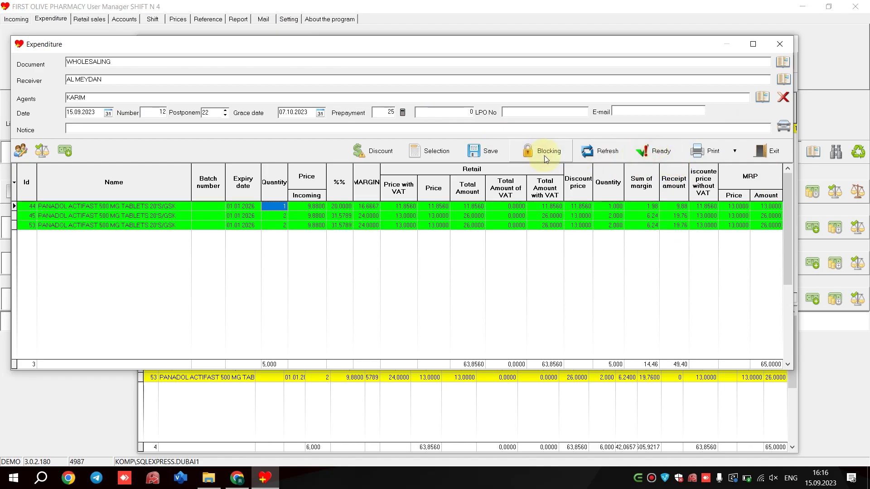
pyautogui.click(468, 216)
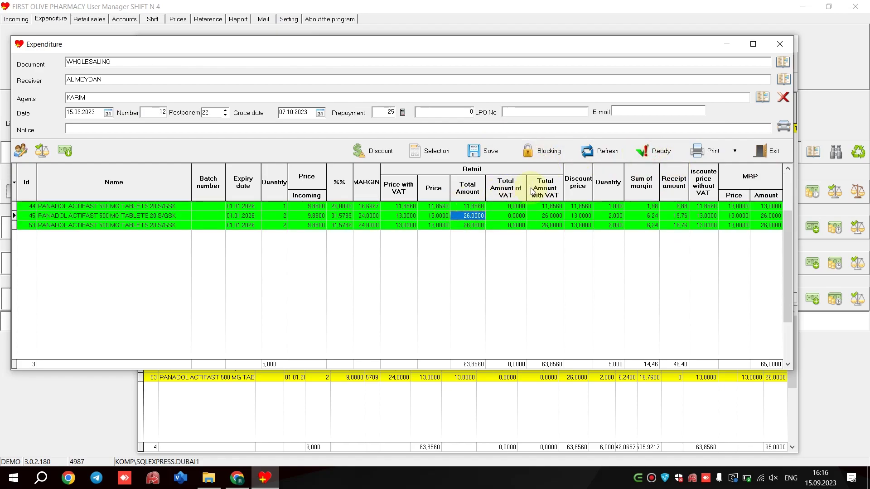
pyautogui.click(557, 156)
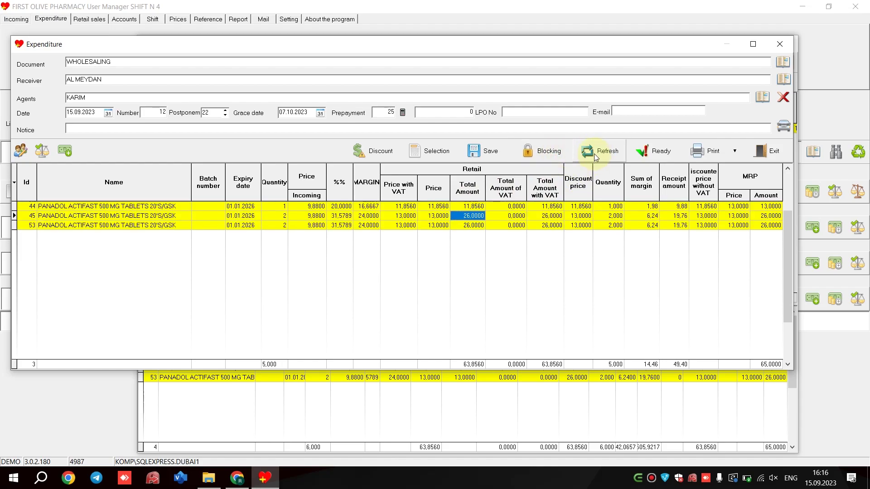
pyautogui.click(608, 152)
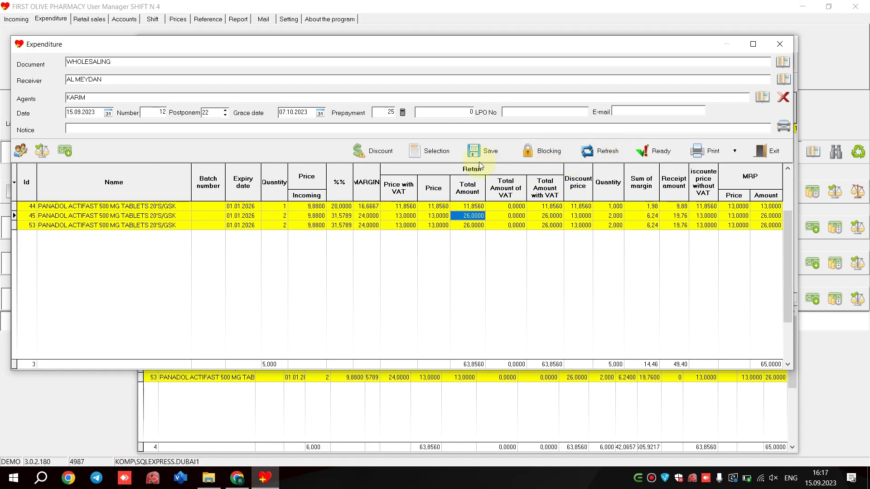
# - Apply a discount of 10 AED to the wholesaling document
pyautogui.click(366, 152)
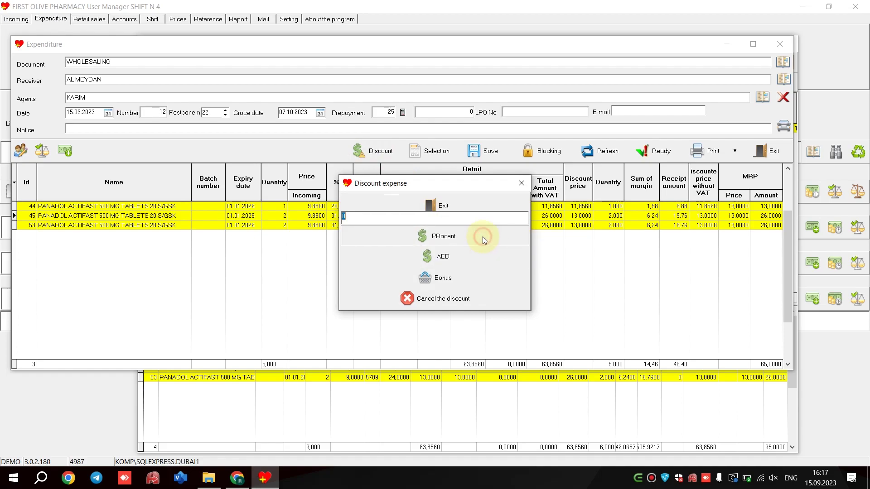
pyautogui.write('10')
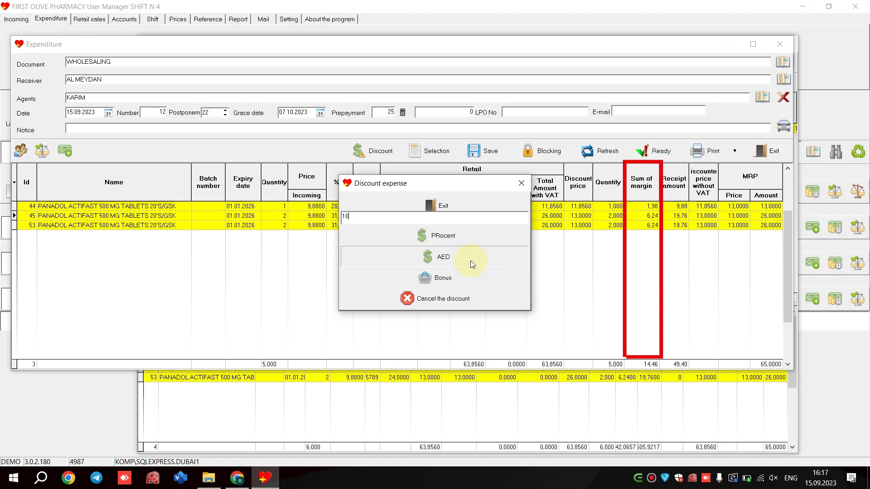
pyautogui.click(470, 261)
# - Apply the Bonus discount to the wholesaling document, and cancel the discount
pyautogui.click(446, 283)
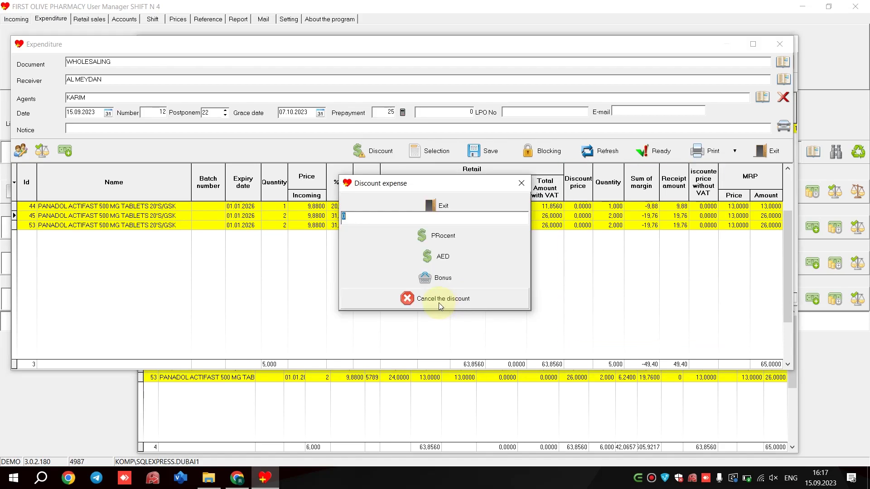
pyautogui.click(445, 303)
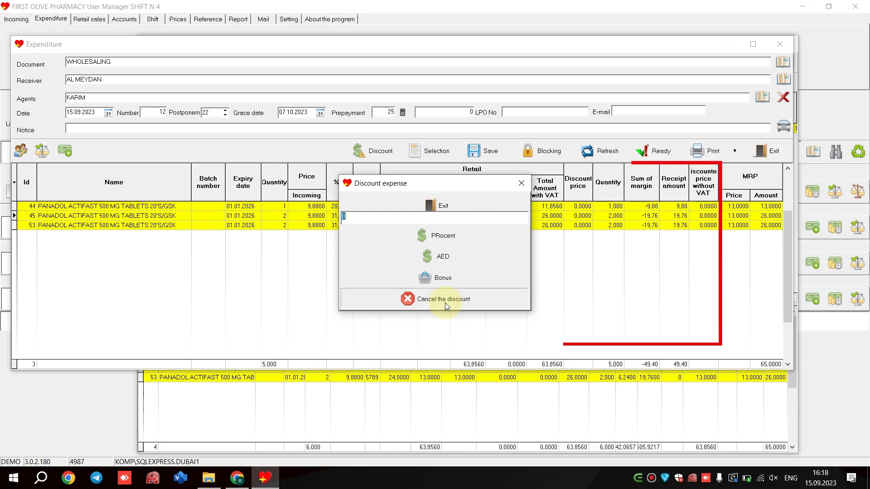
# - Open the document's discount options and exit them without applying a discount
pyautogui.click(374, 152)
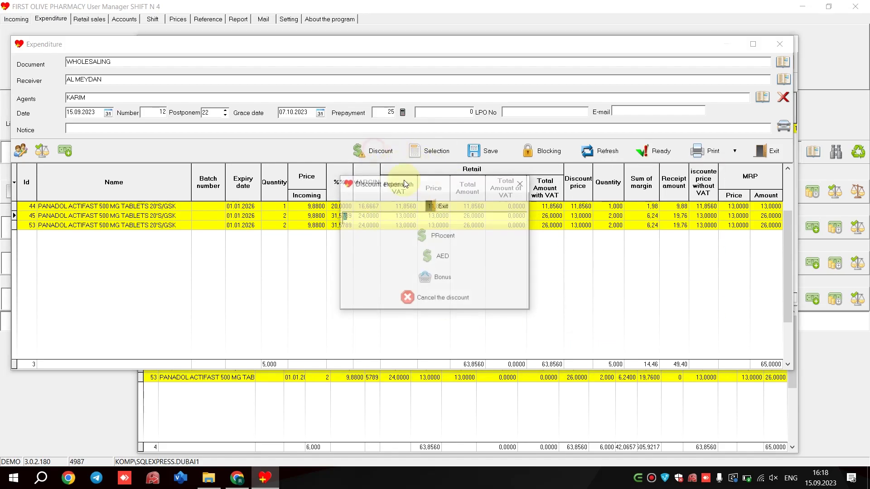
pyautogui.click(438, 208)
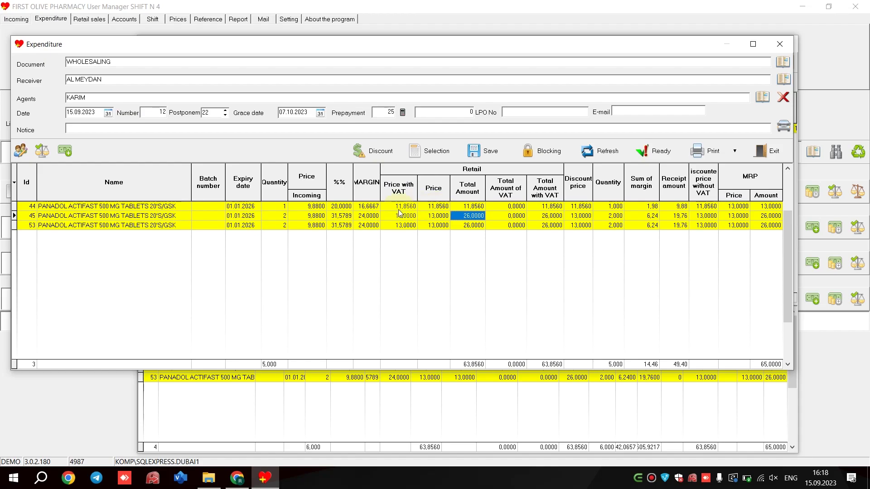
# - Delete the PANADOL ACTIFAST line with Id 44 from the wholesaling document and refresh the remaining lines
pyautogui.rightClick(207, 207)
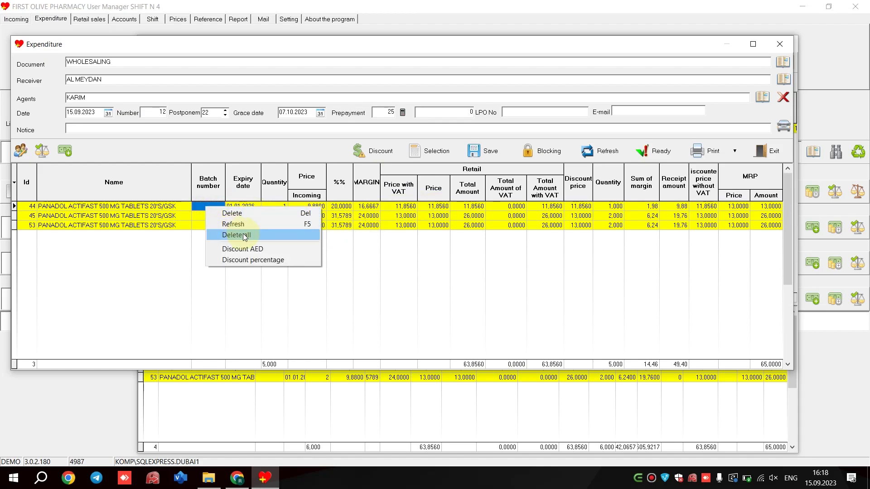
pyautogui.click(256, 213)
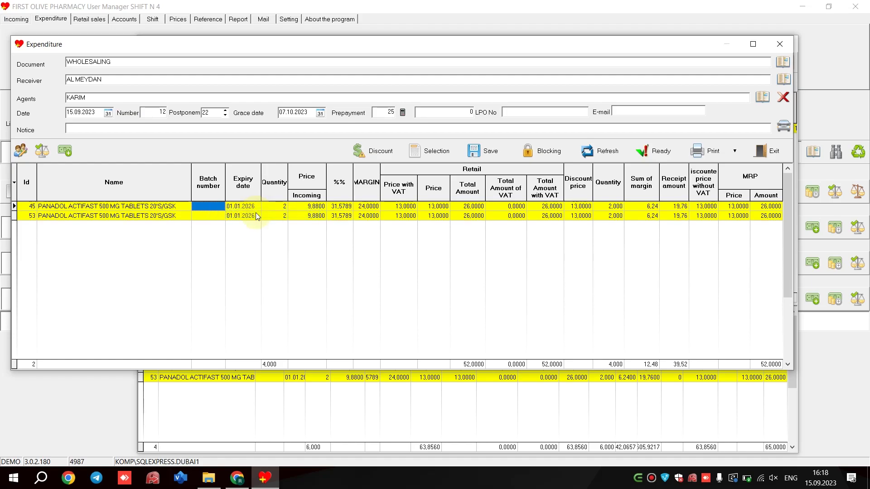
pyautogui.rightClick(224, 208)
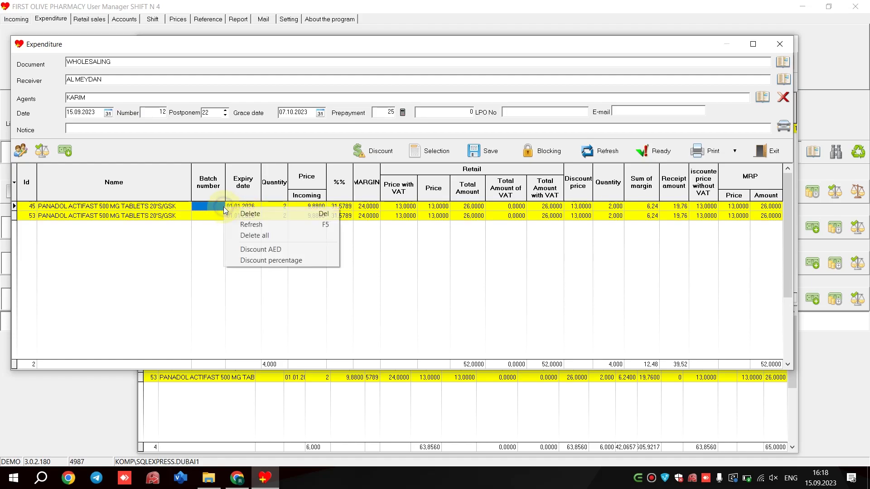
pyautogui.click(249, 225)
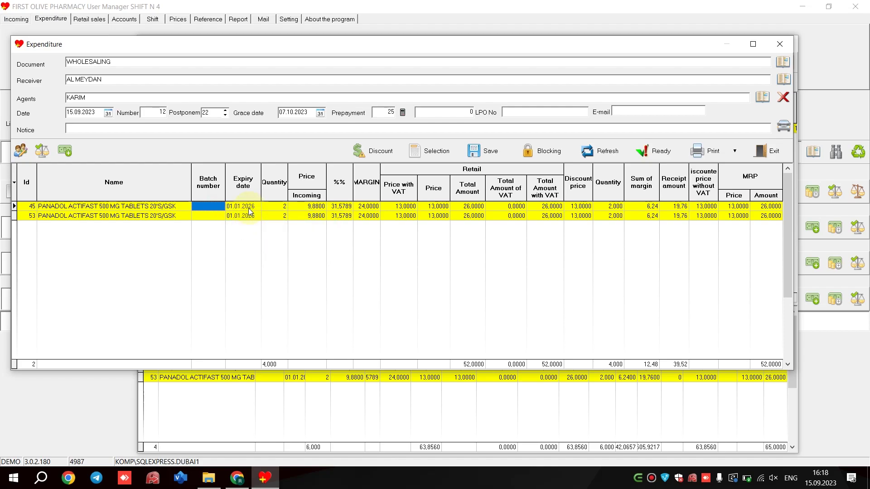
# - Apply an individual AED discount to the PANADOL ACTIFAST line with Id 45
pyautogui.rightClick(244, 209)
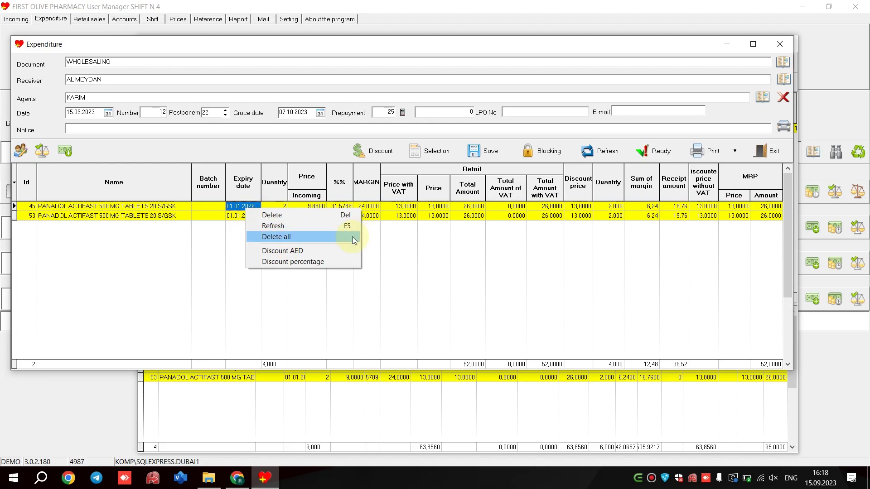
pyautogui.rightClick(241, 205)
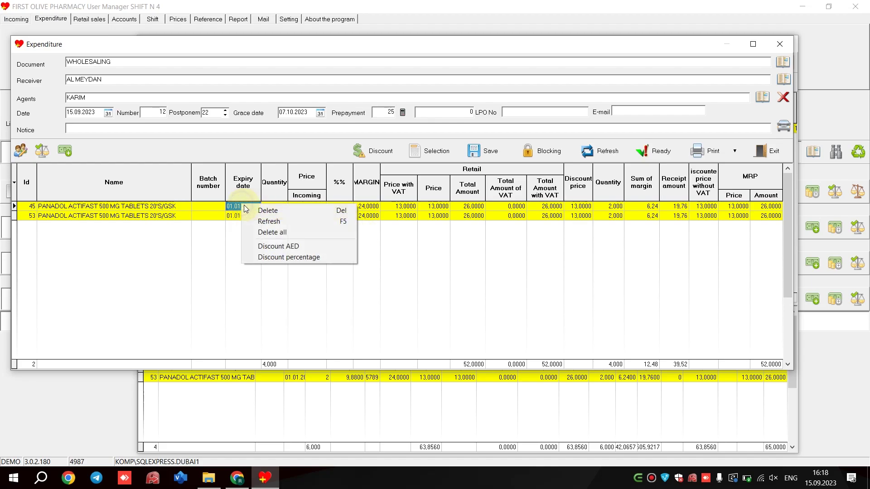
pyautogui.click(317, 247)
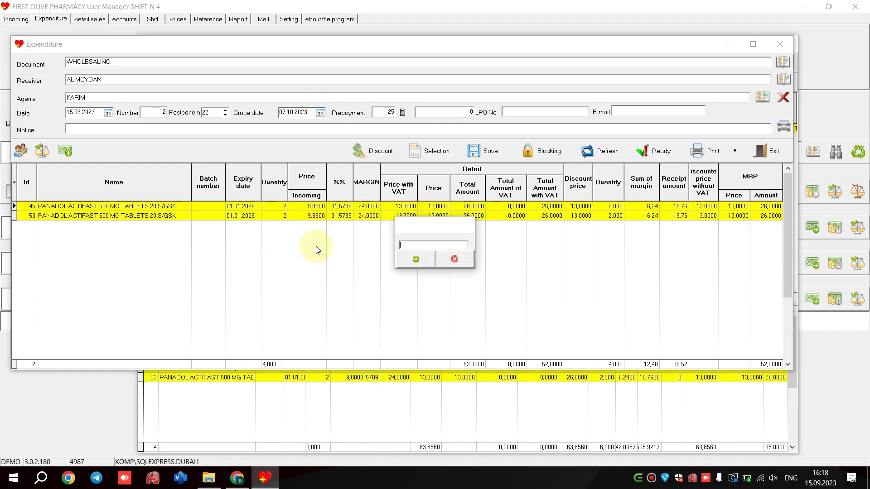
pyautogui.write('10')
pyautogui.press('Return')
# - Enter a discount percentage of 5 for the PANADOL ACTIFAST line with Id 45
pyautogui.rightClick(340, 207)
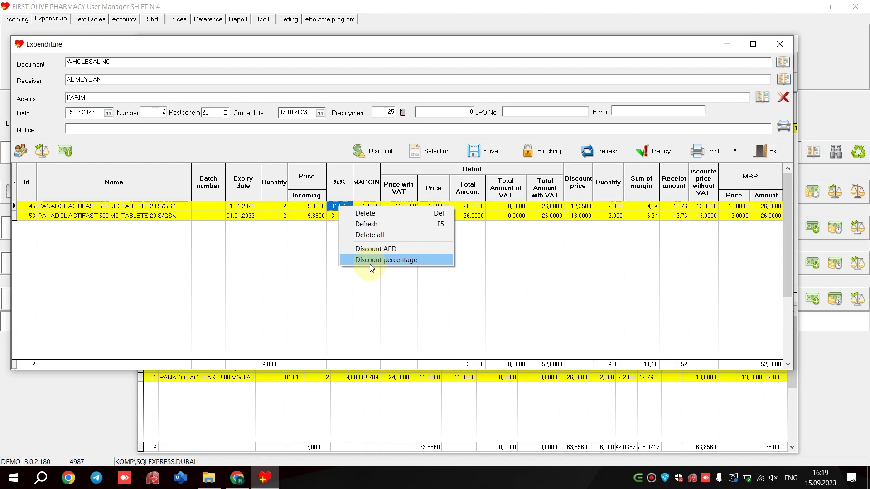
pyautogui.click(371, 265)
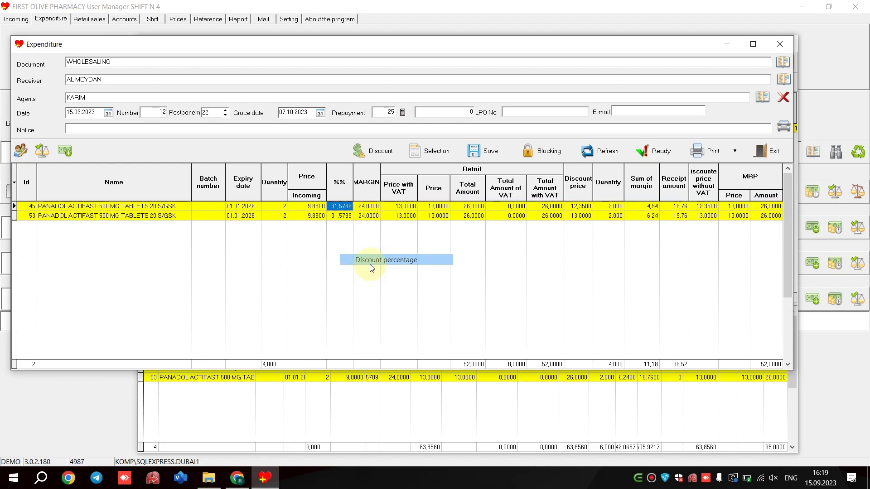
pyautogui.write('5')
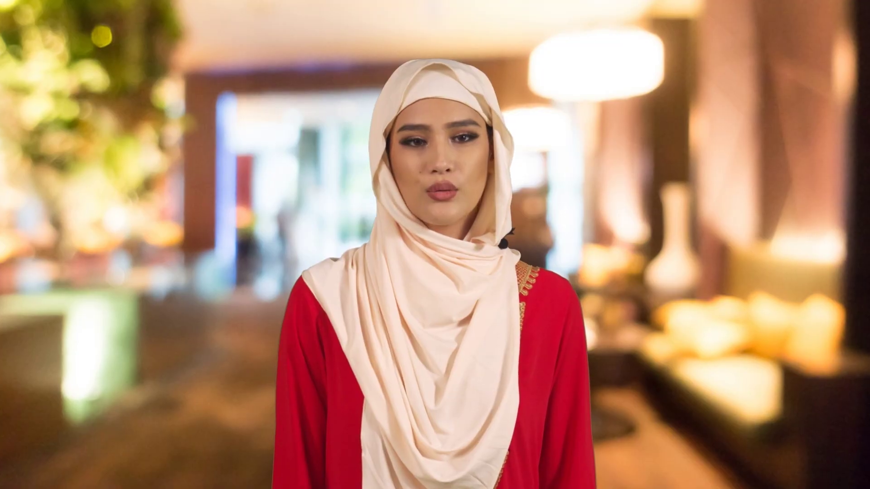